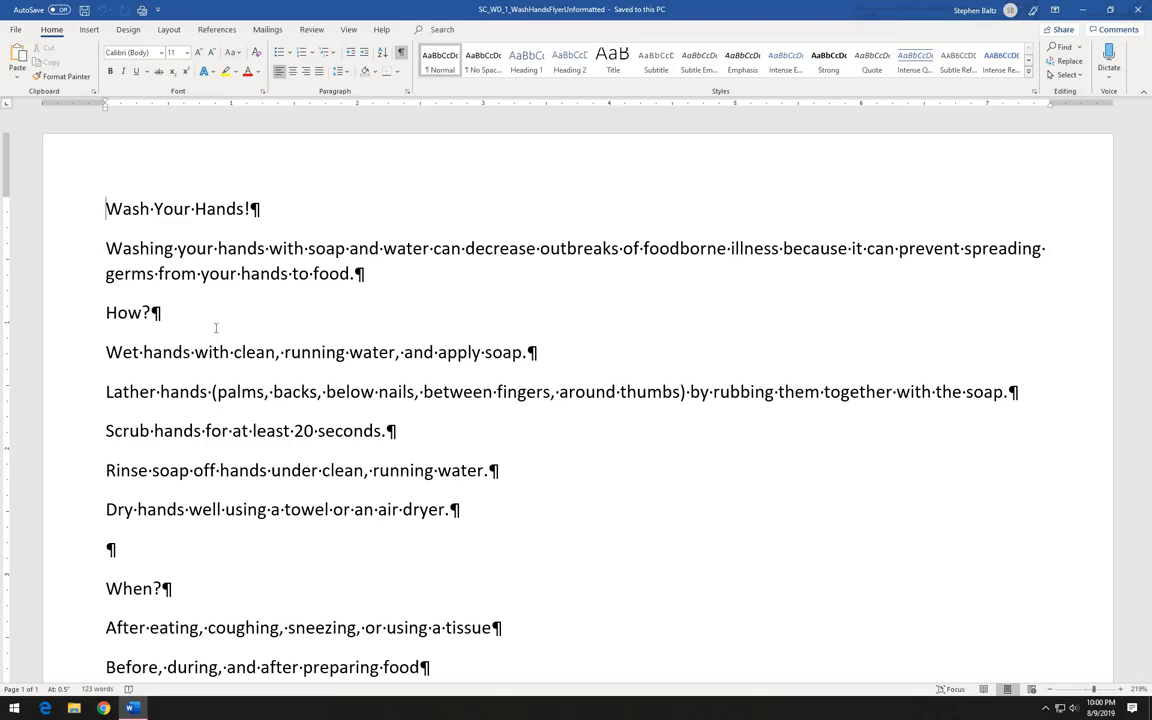
Step: Apply the Slate theme to the document
left_click(127, 30)
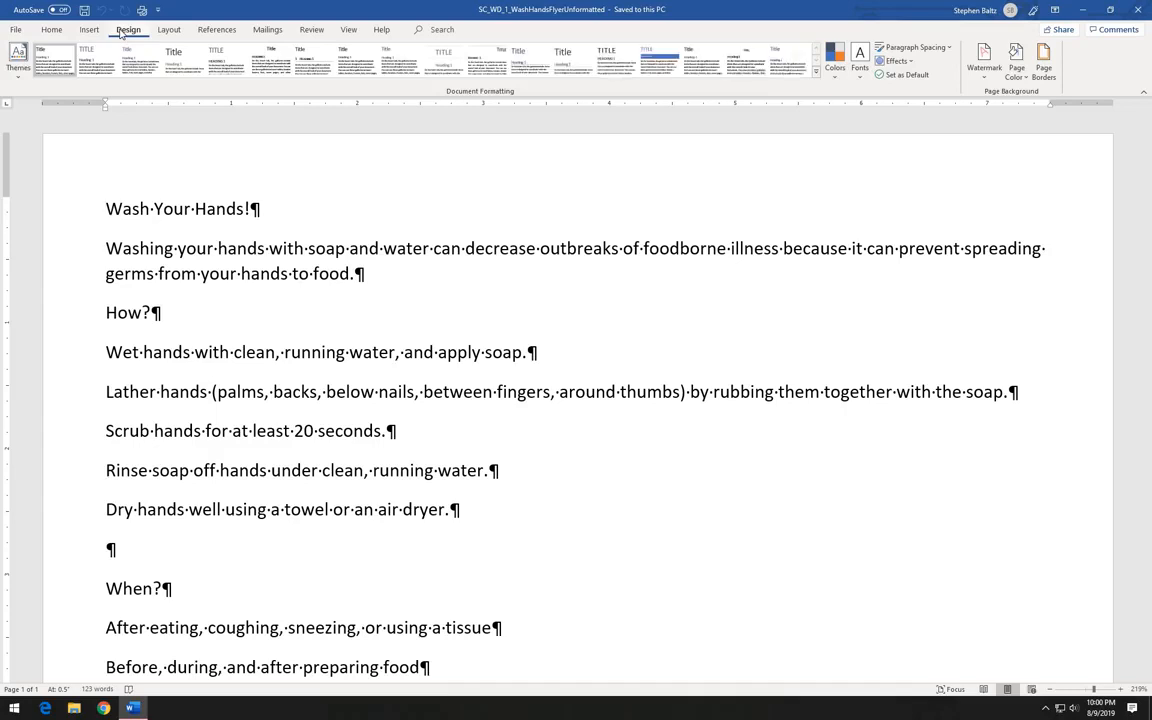
left_click(20, 68)
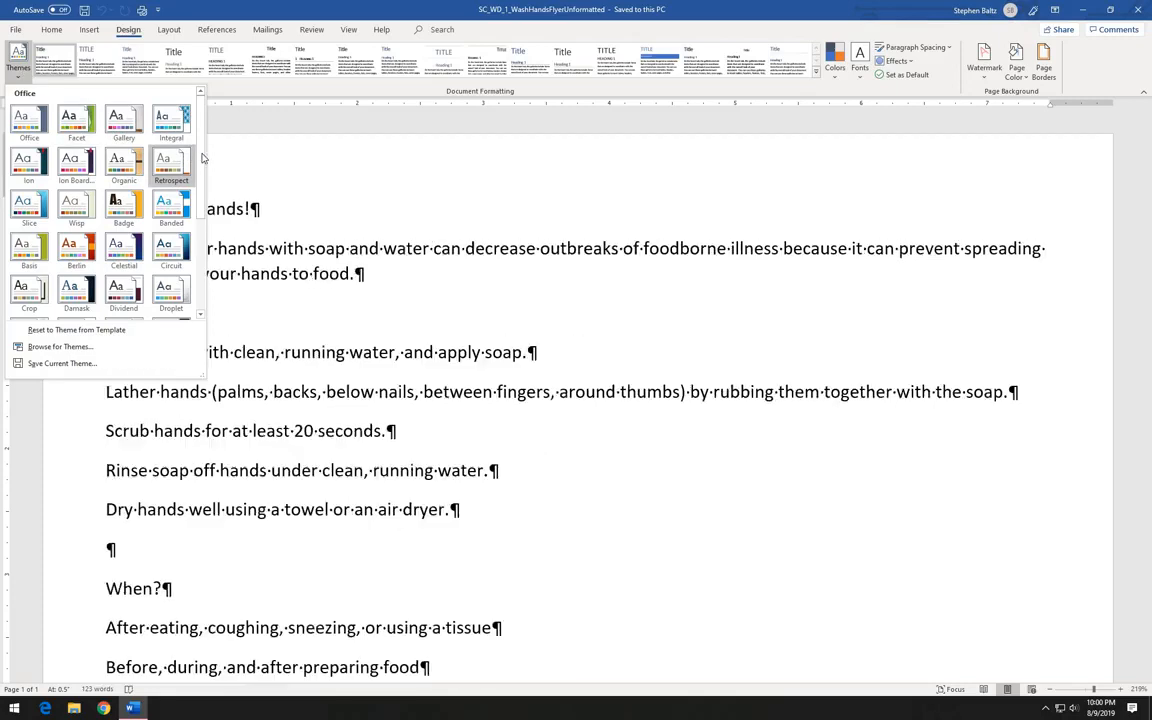
left_click_drag(203, 154, 204, 260)
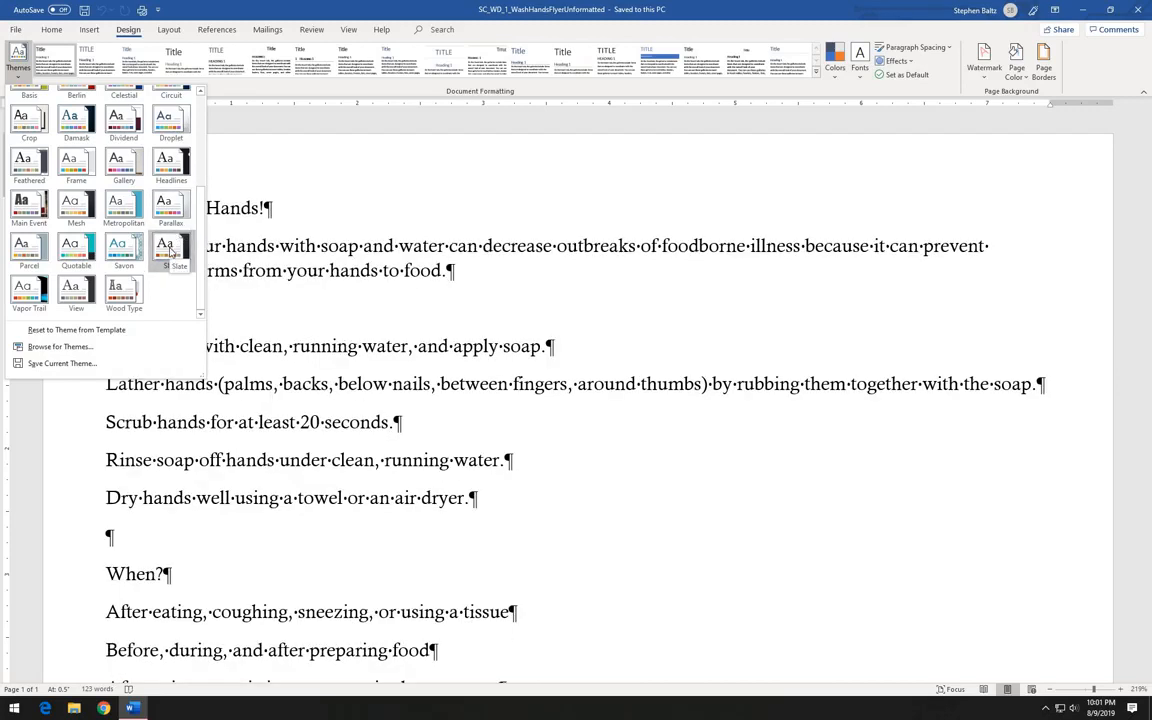
left_click(168, 250)
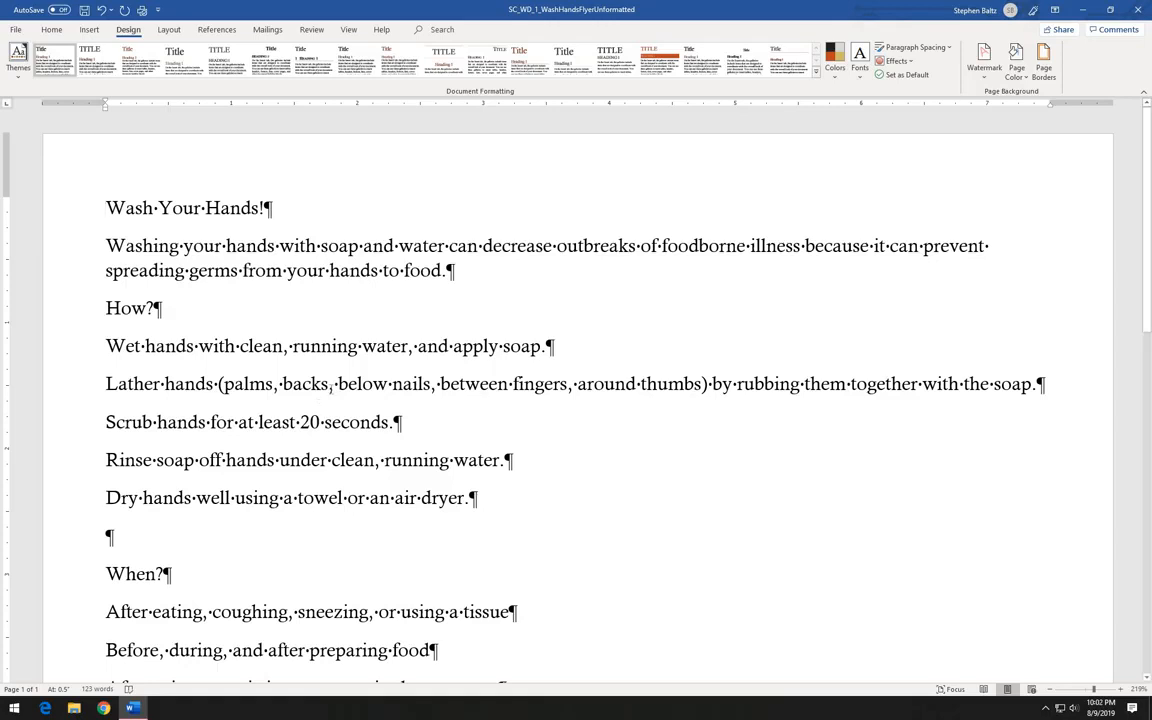
Step: Center the "Wash Your Hands!" headline and the introductory paragraph below it
left_click(52, 30)
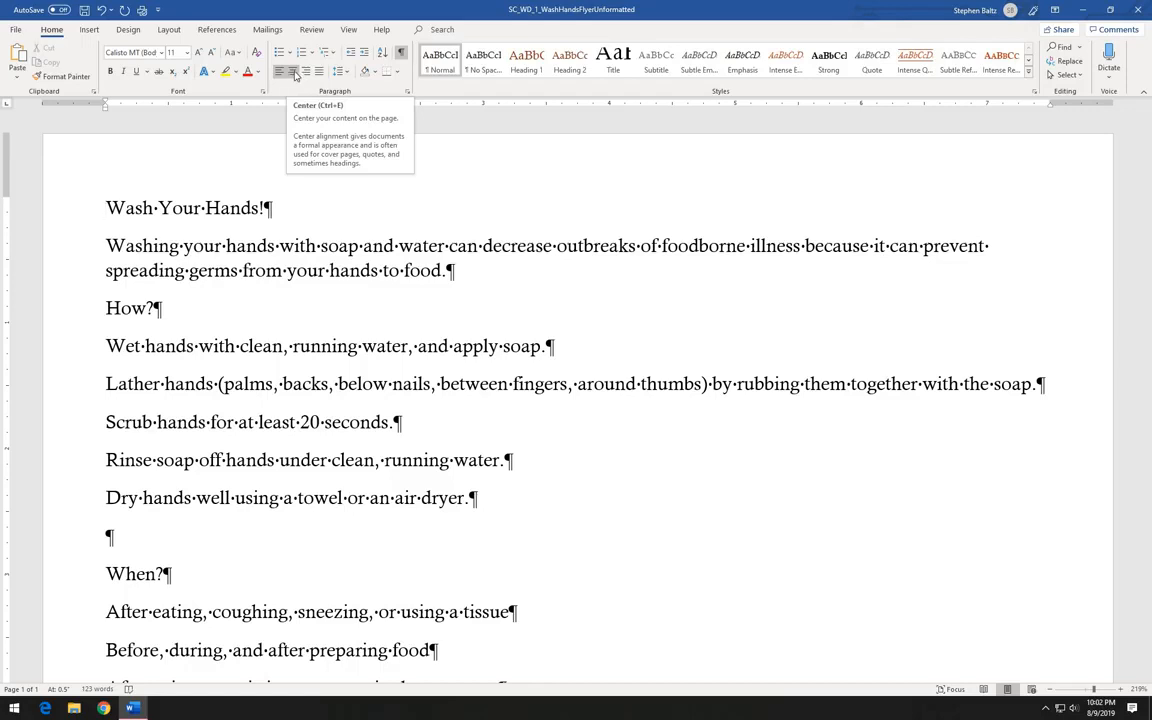
left_click(293, 72)
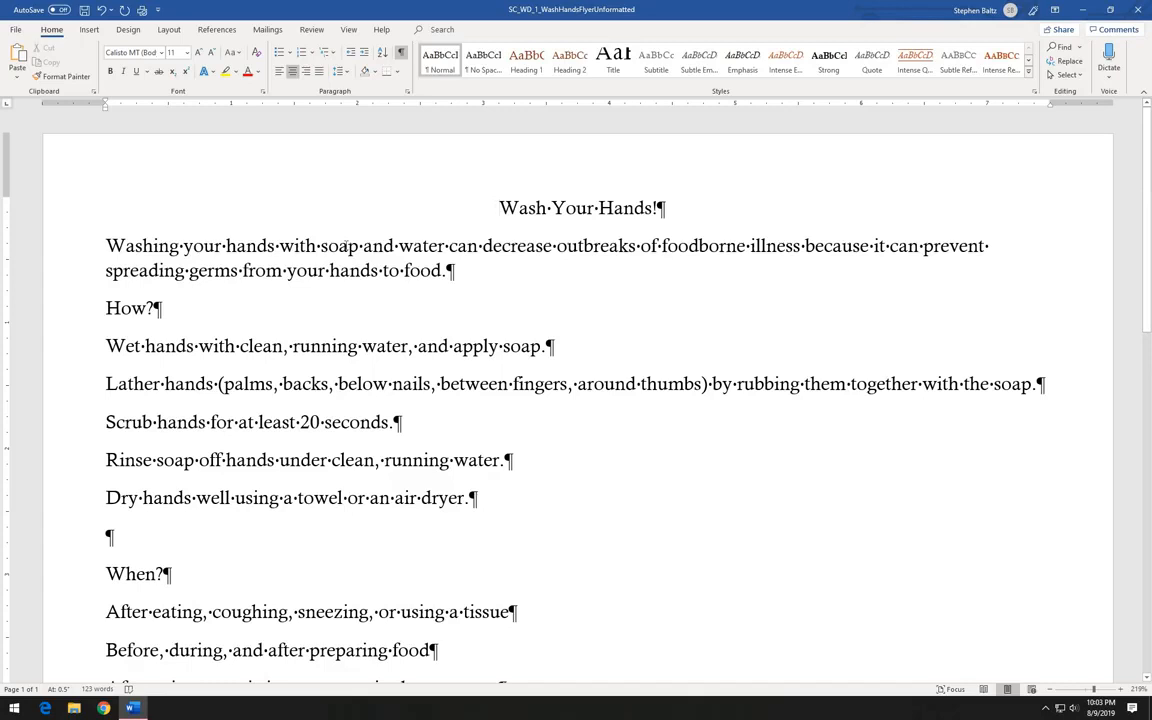
left_click(346, 245)
left_click(292, 71)
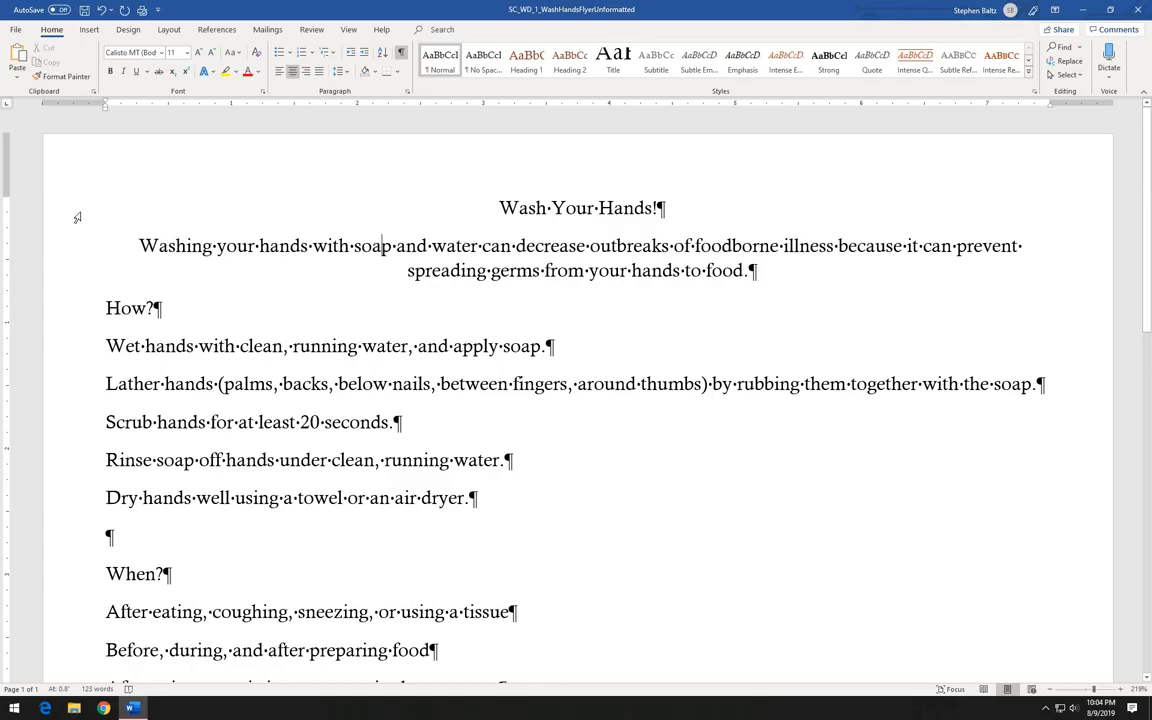
Step: Set the font size of the "Wash Your Hands!" headline to 36 points
left_click(77, 217)
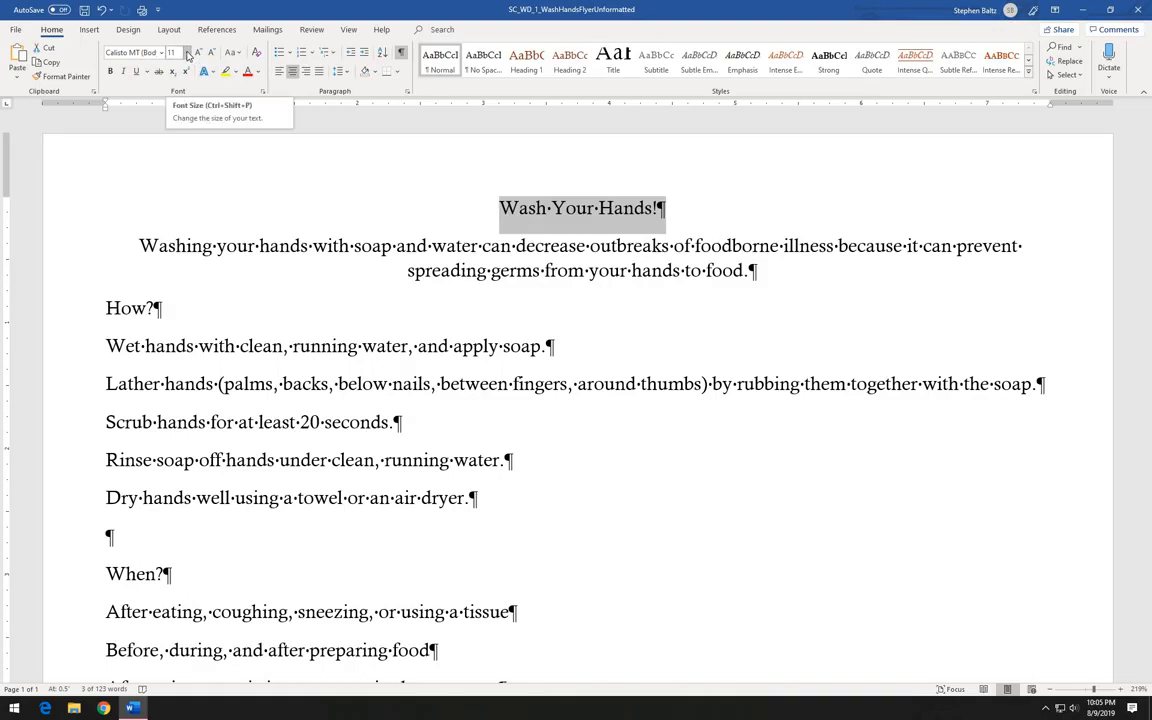
left_click(187, 55)
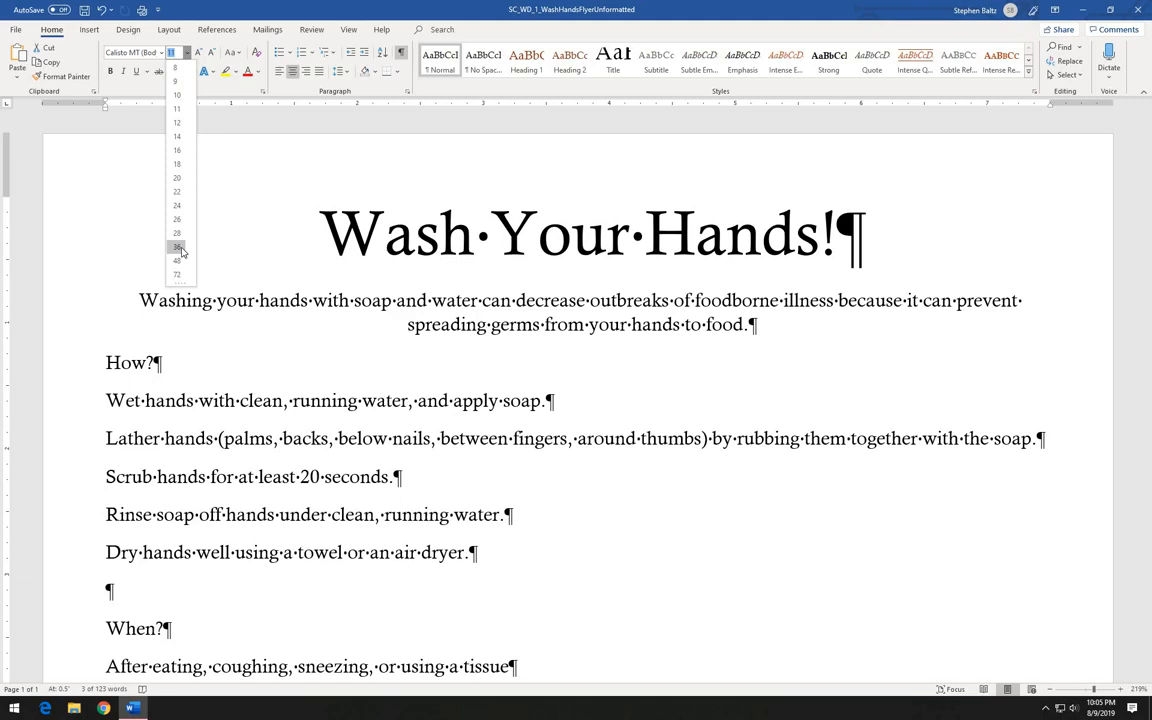
left_click(178, 247)
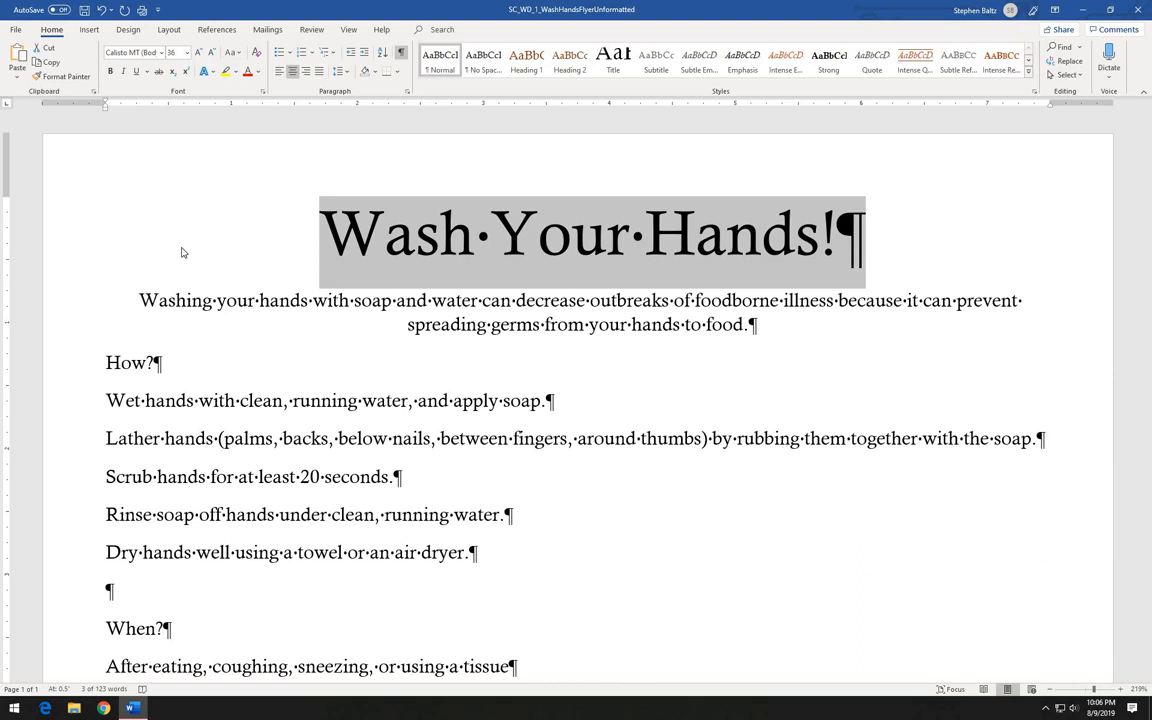
Step: Change the headline's font to Rockwell Extra Bold
left_click(161, 52)
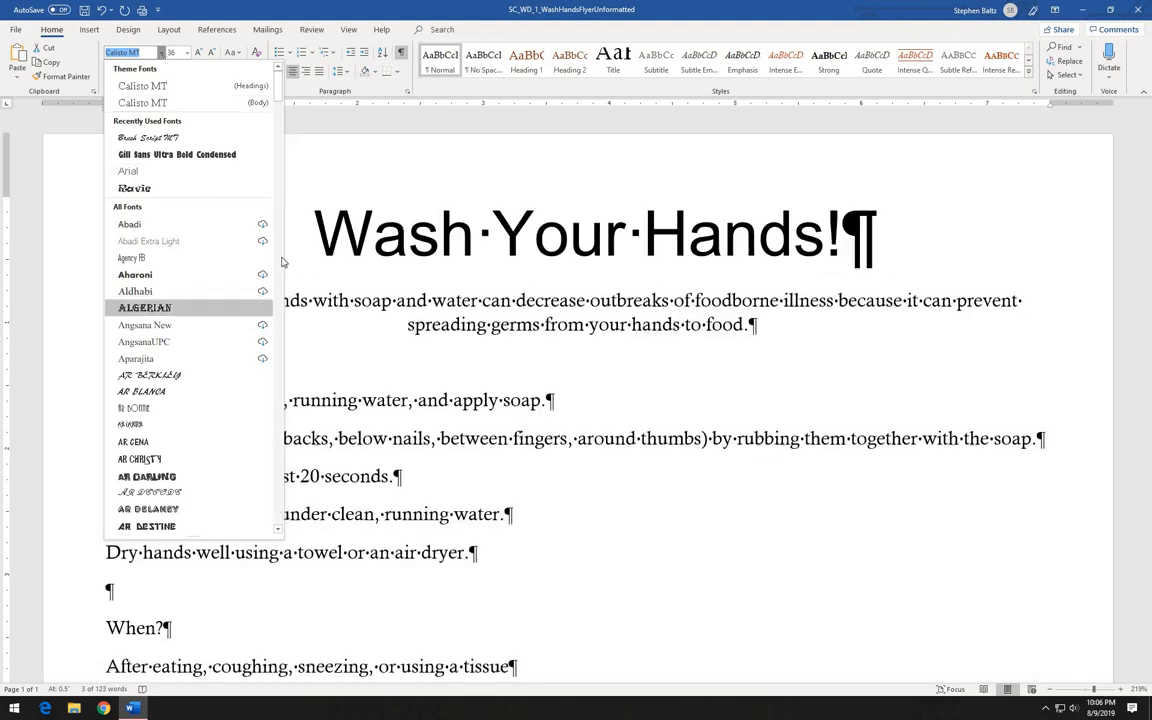
scroll(277, 103, "down", 9)
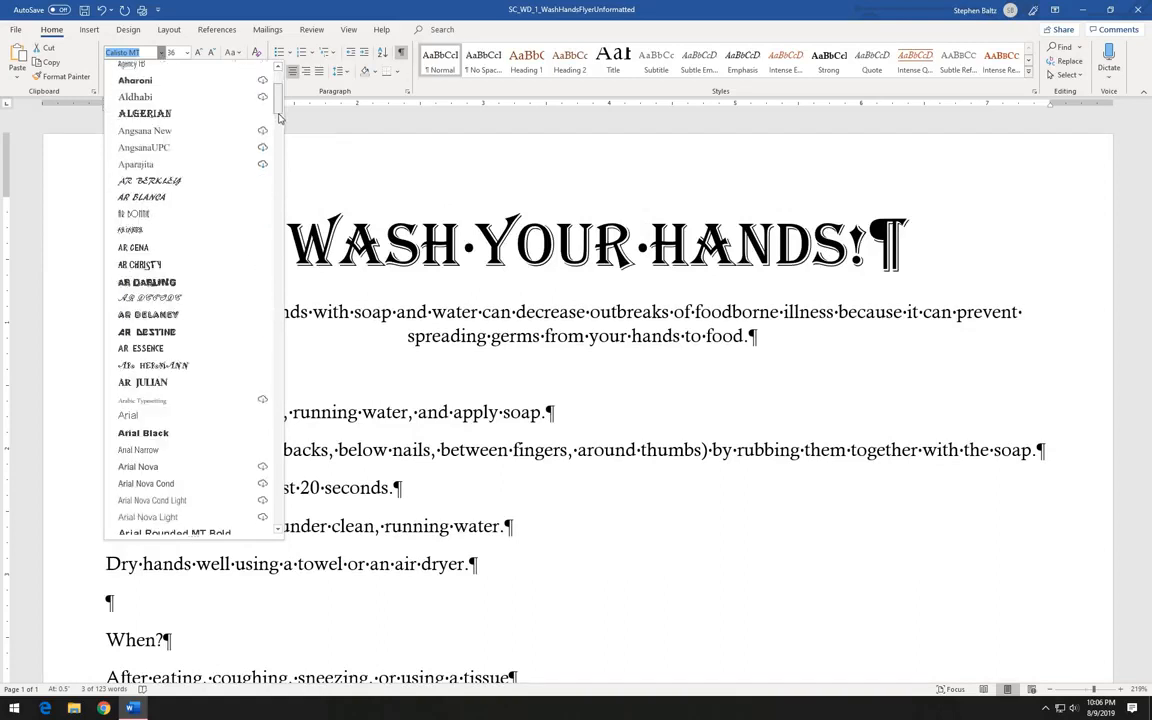
scroll(292, 200, "down", 20)
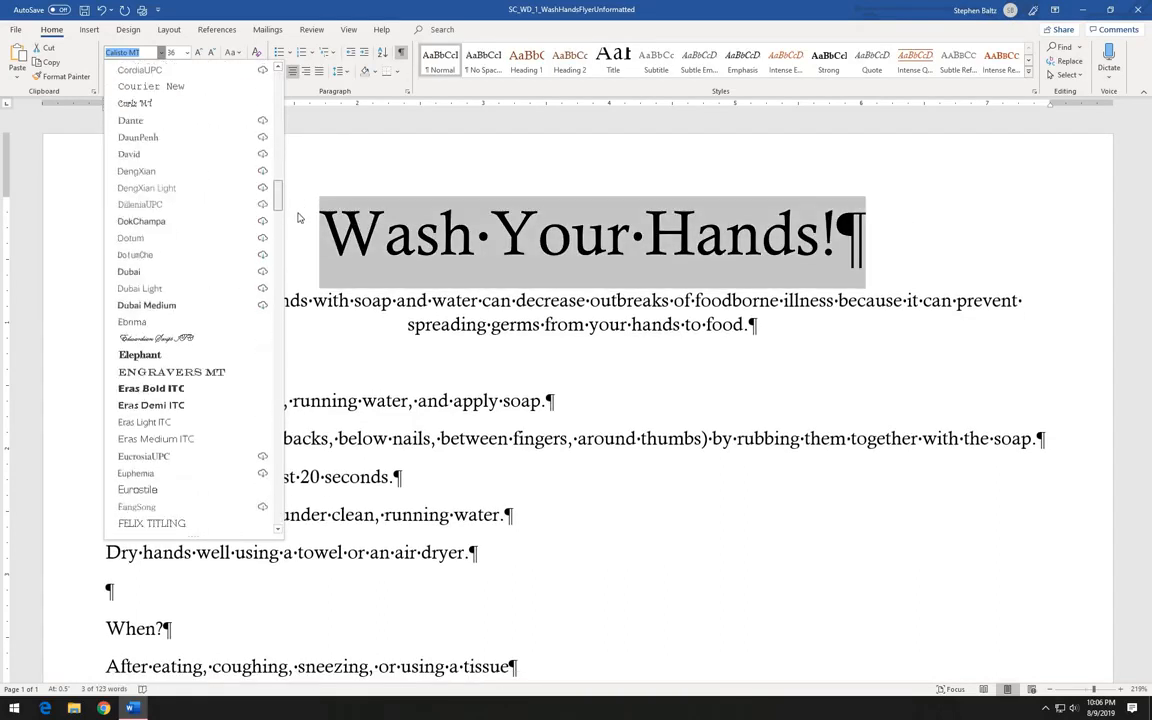
scroll(296, 291, "down", 20)
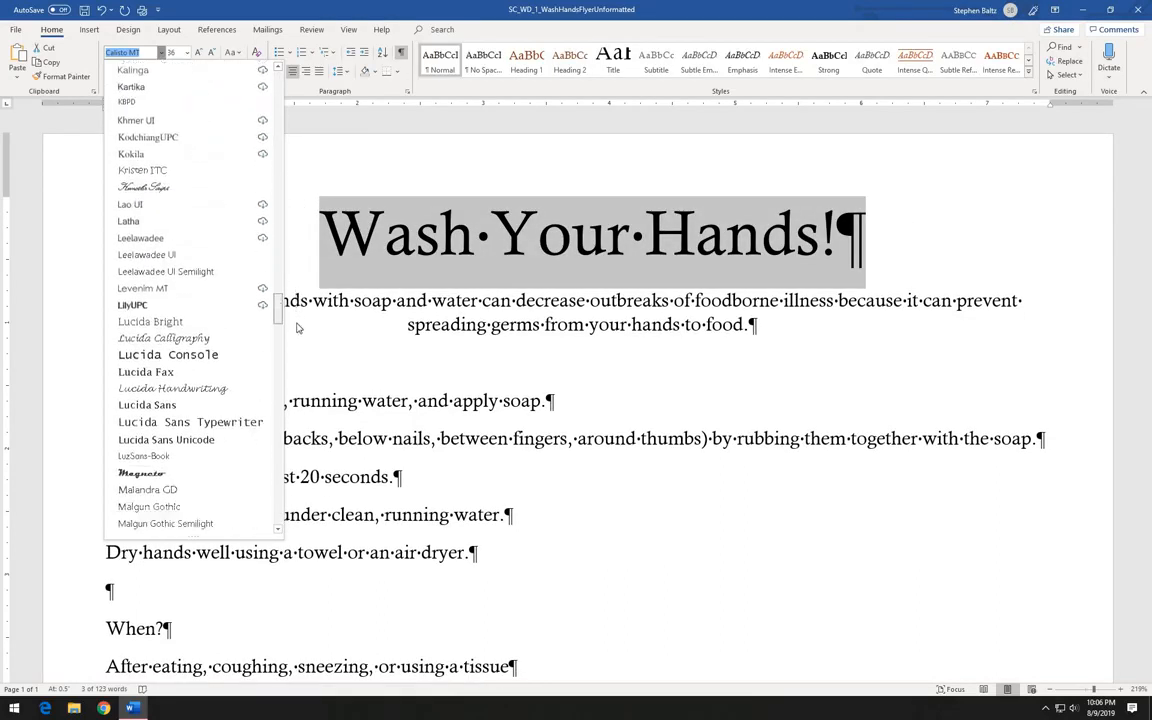
scroll(303, 364, "down", 20)
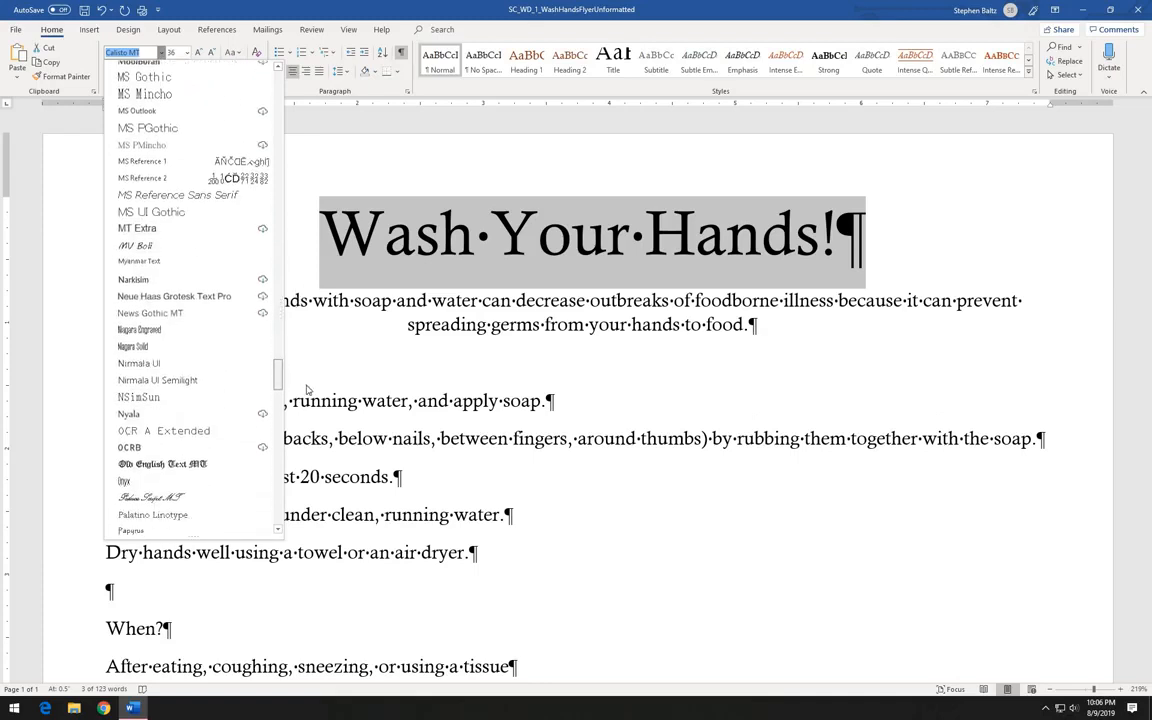
scroll(313, 418, "down", 2)
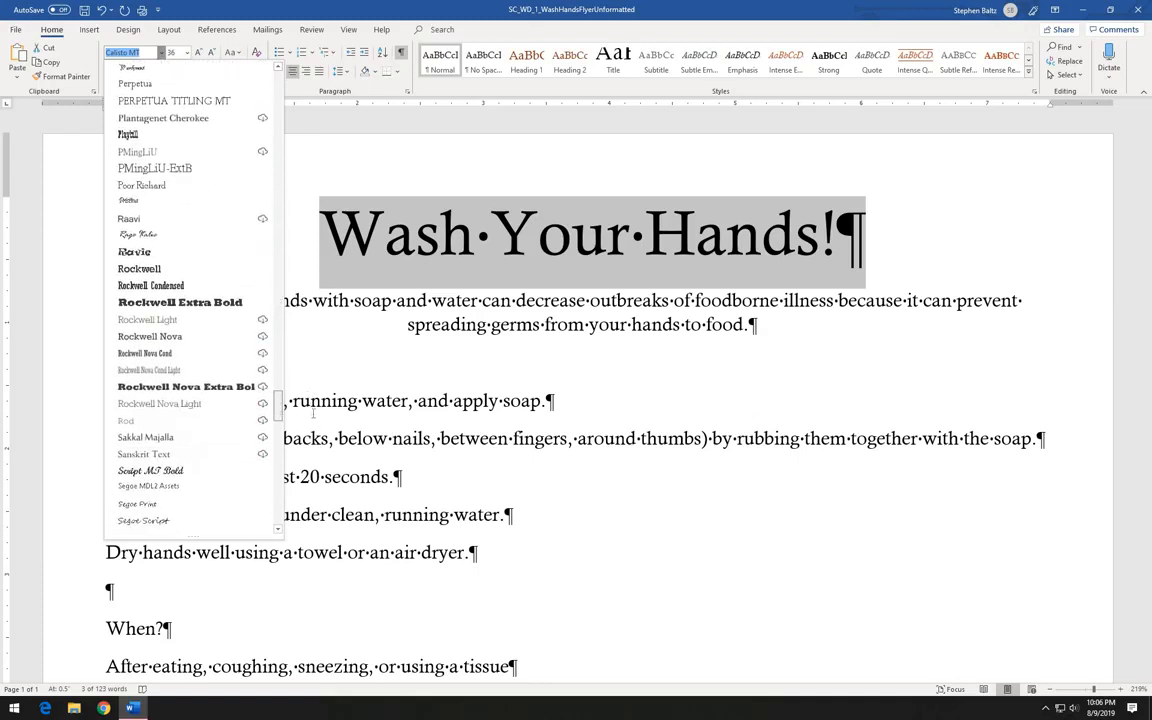
left_click(221, 309)
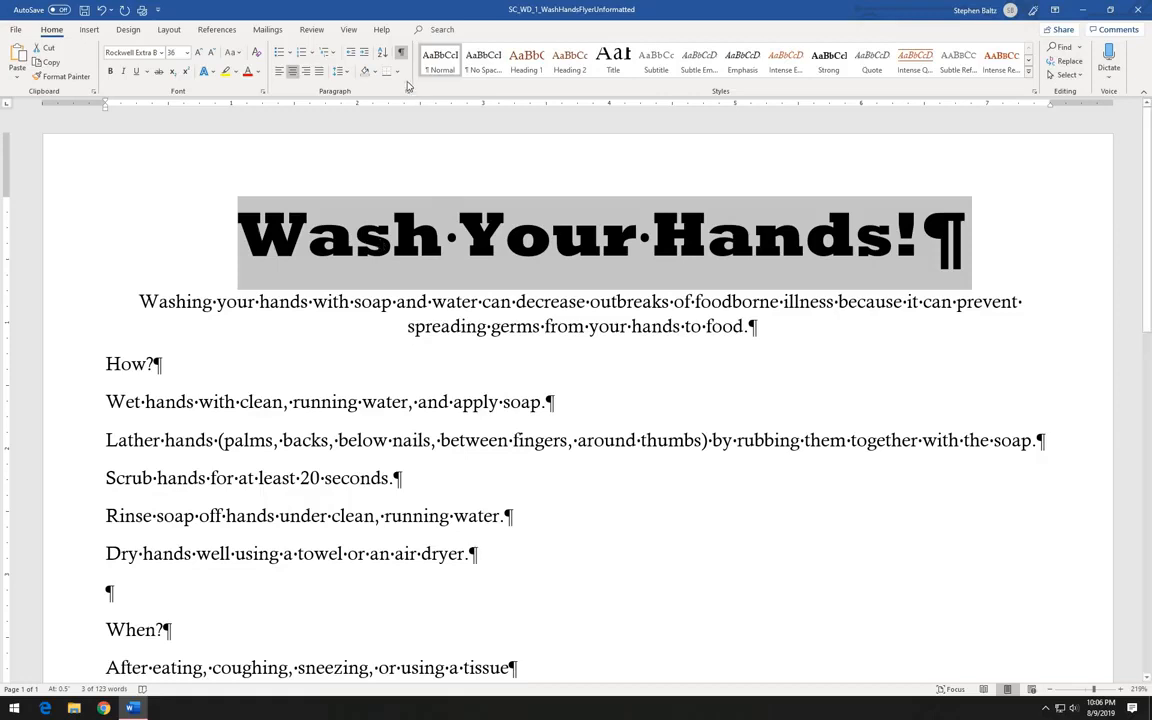
Step: Convert the headline to UPPERCASE and apply the text effect Fill: White; Outline: Brown, Accent color 1; Glow: Brown, Accent color 1
left_click(239, 53)
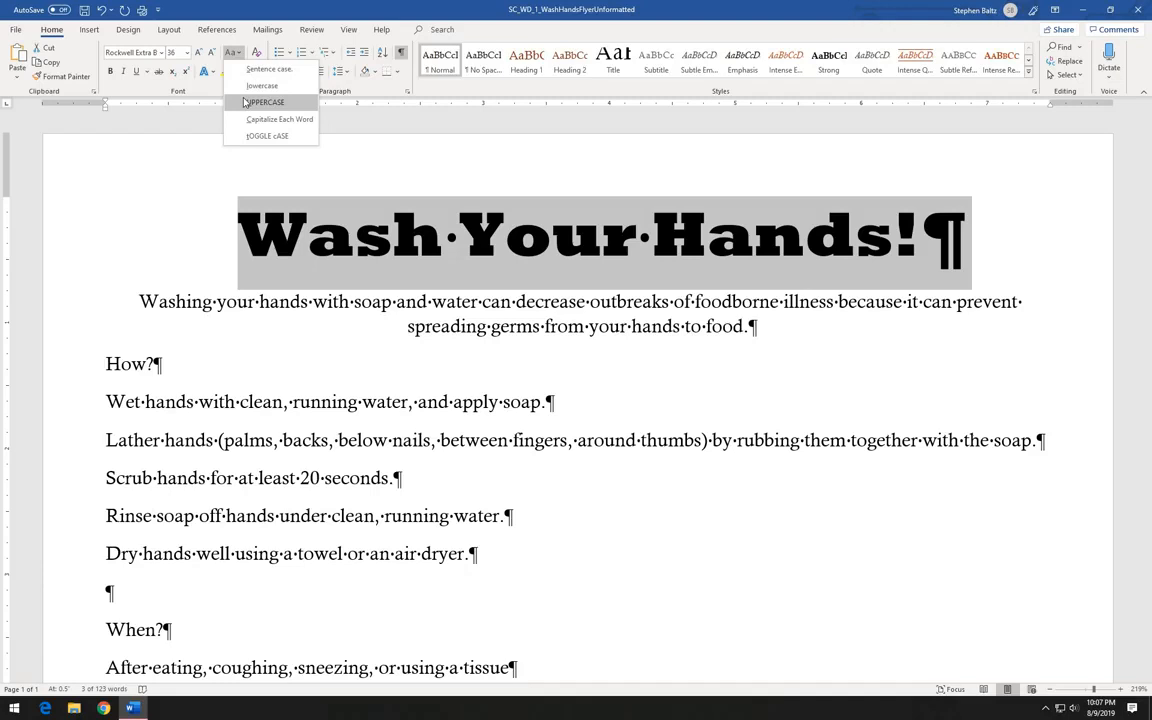
left_click(244, 102)
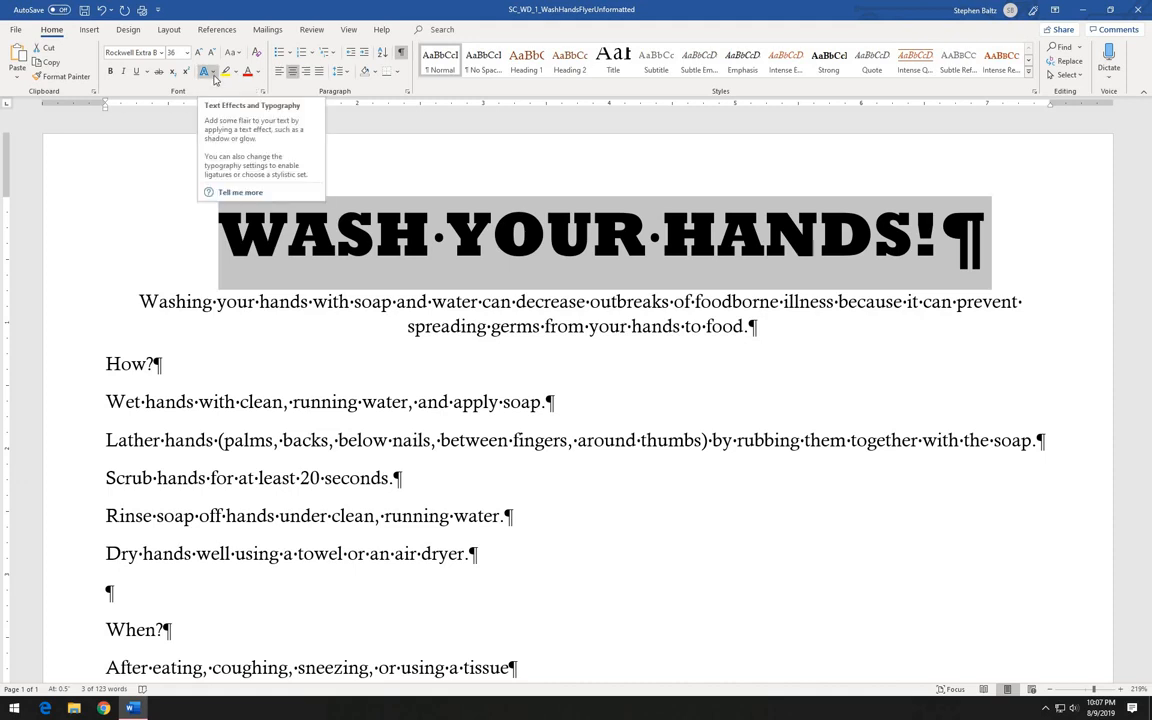
left_click(214, 77)
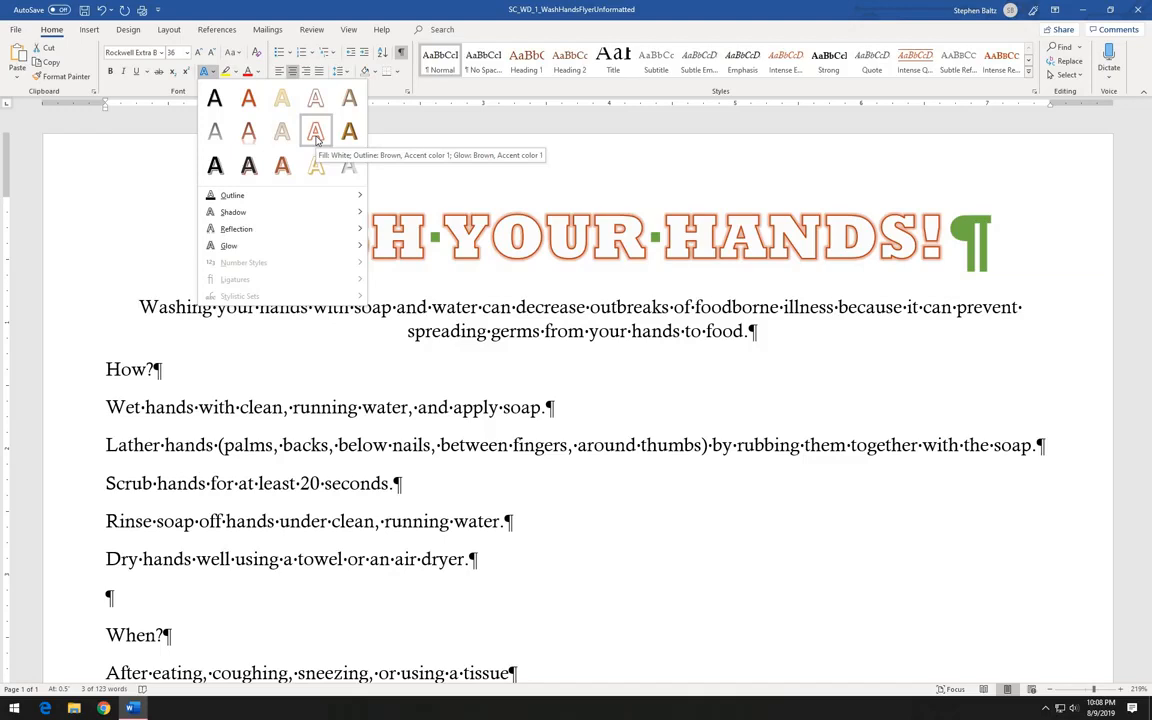
left_click(315, 138)
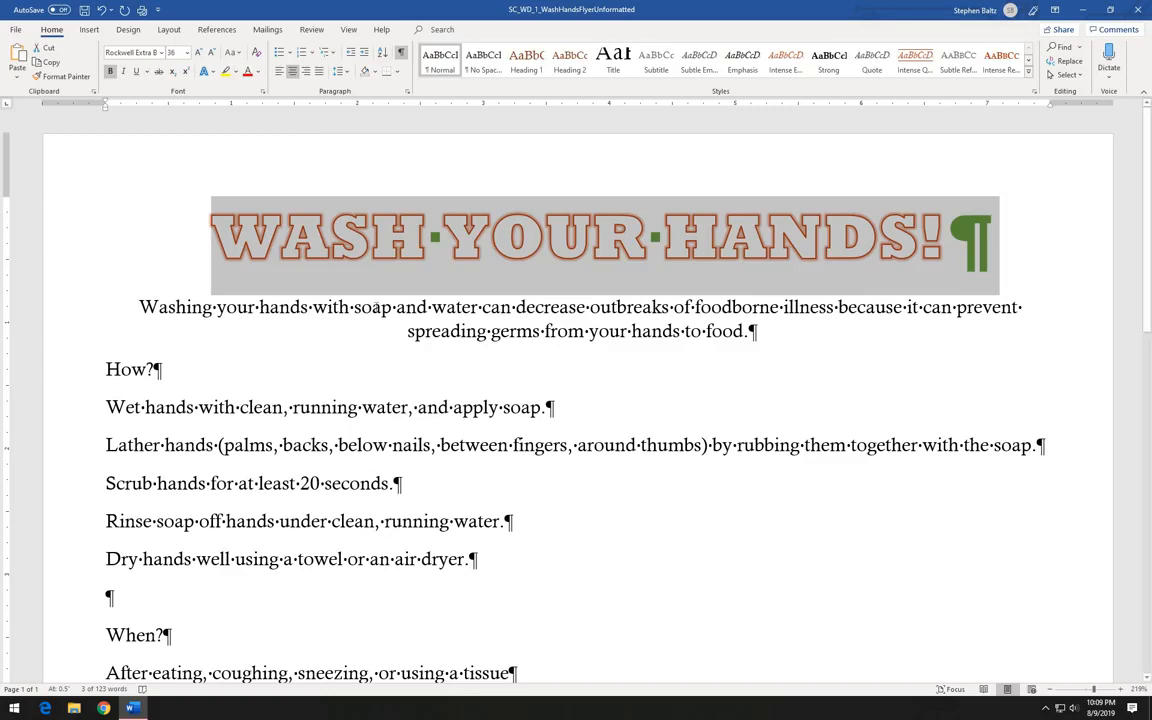
left_click(372, 309)
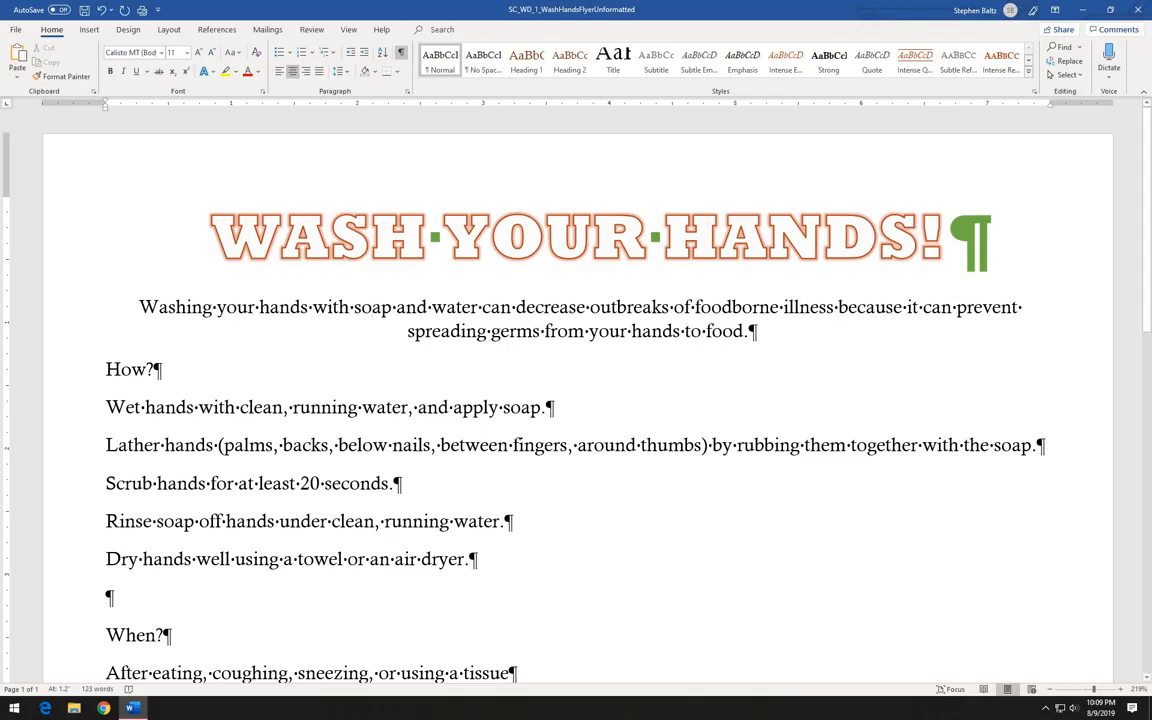
Step: Shade the headline paragraph with Brown, Accent 4, Darker 25%
left_click(336, 230)
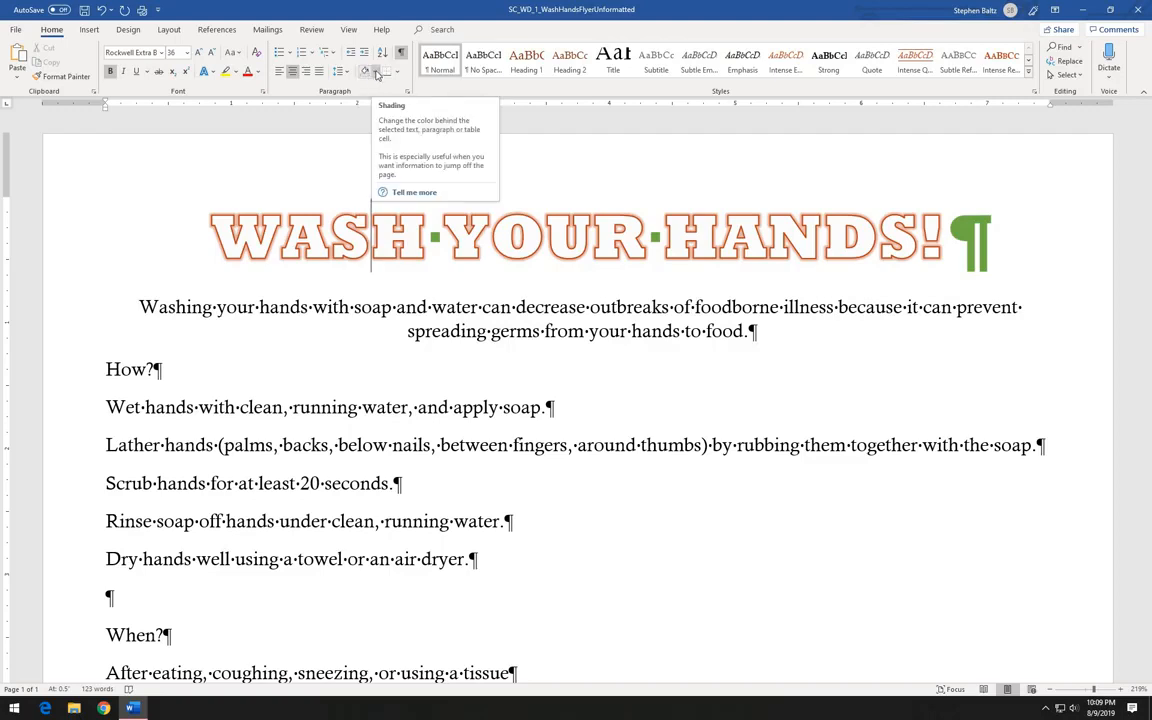
left_click(376, 73)
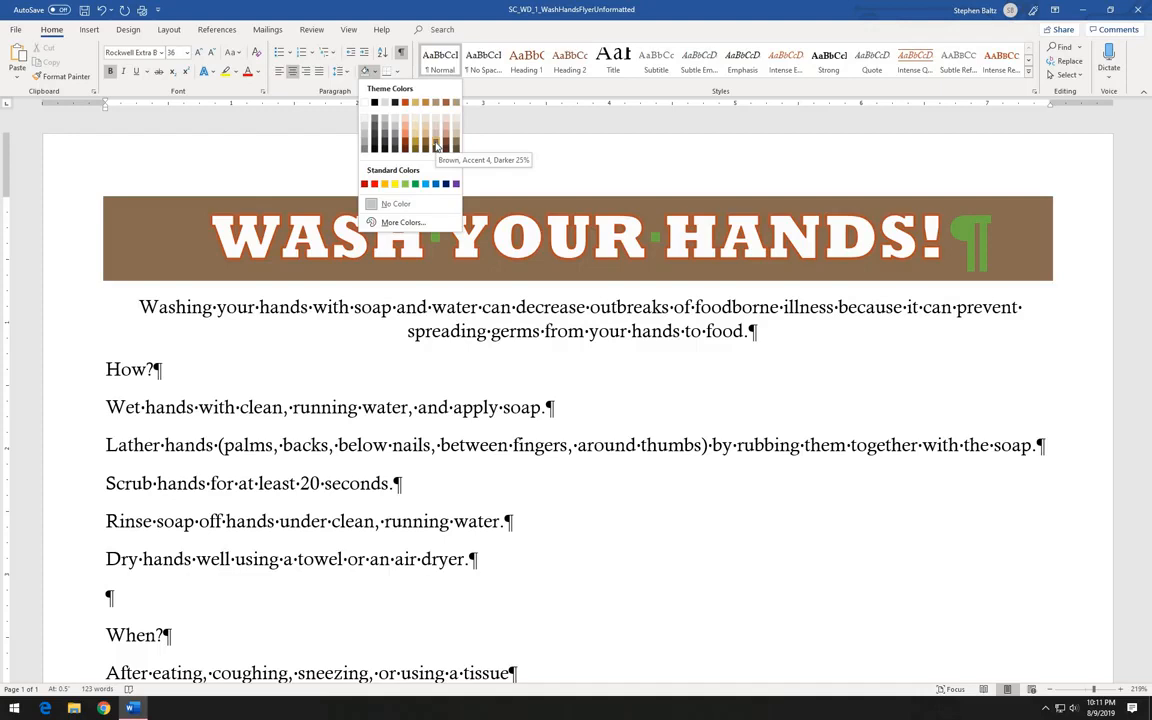
left_click(436, 146)
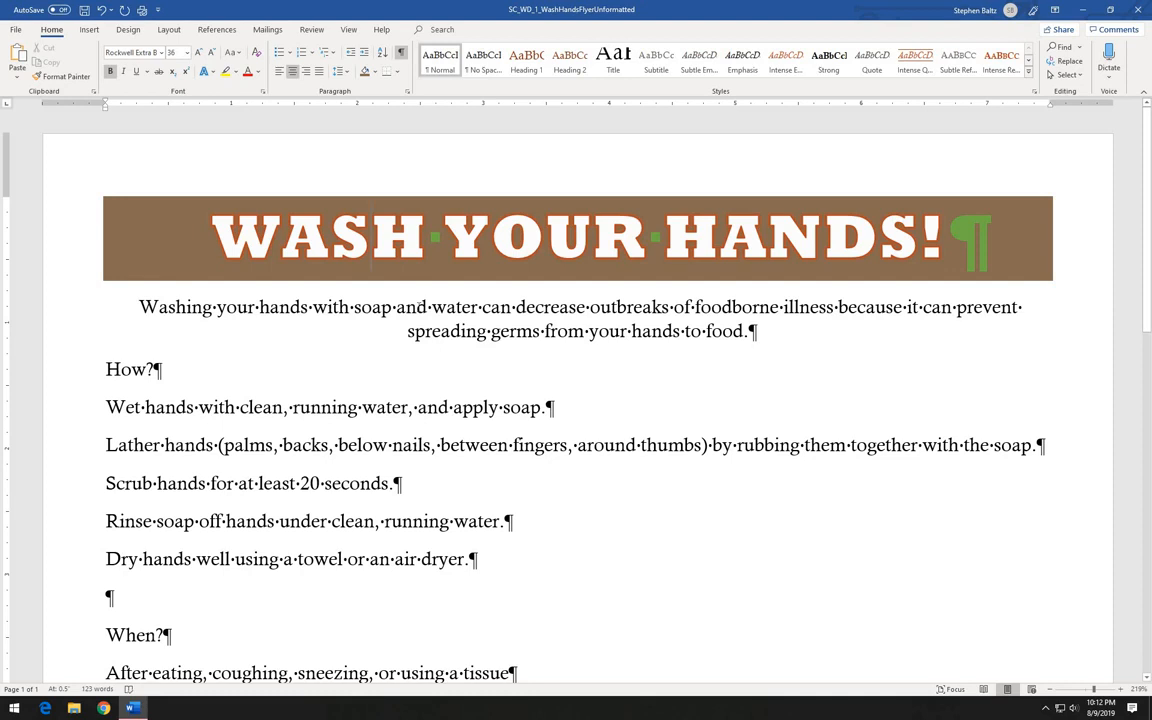
Step: Give the introductory paragraph below the headline a dark reddish-brown theme font color and a font size of 22 points
triple_click(418, 310)
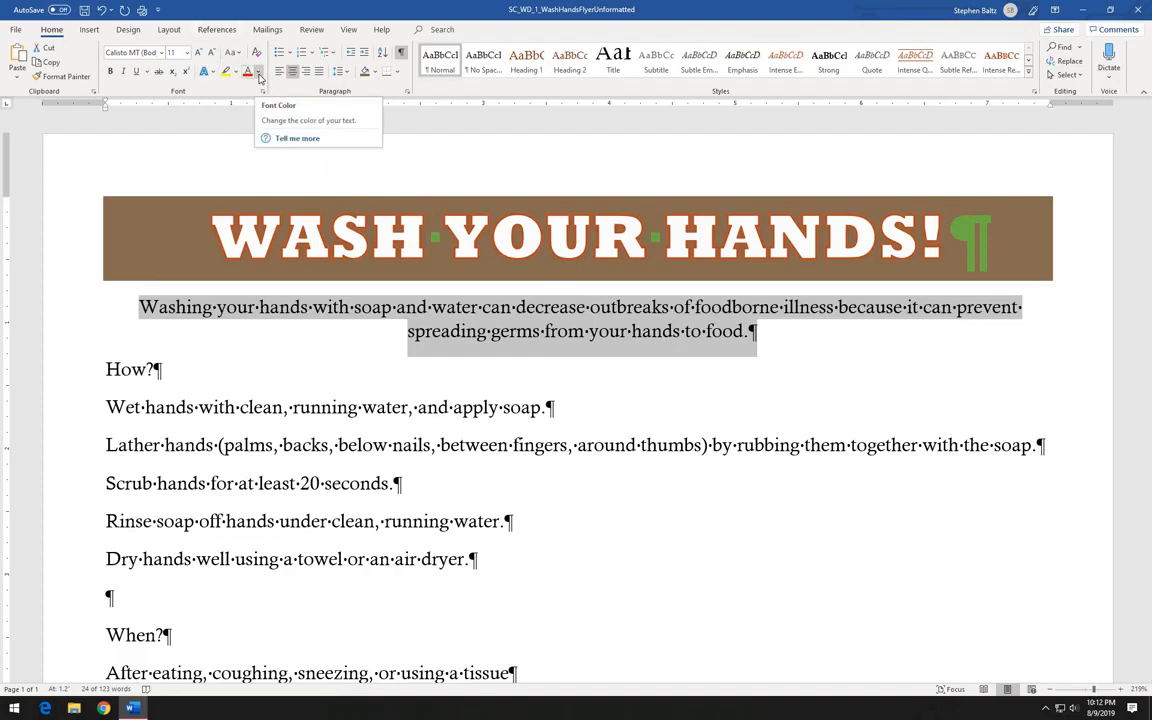
left_click(259, 75)
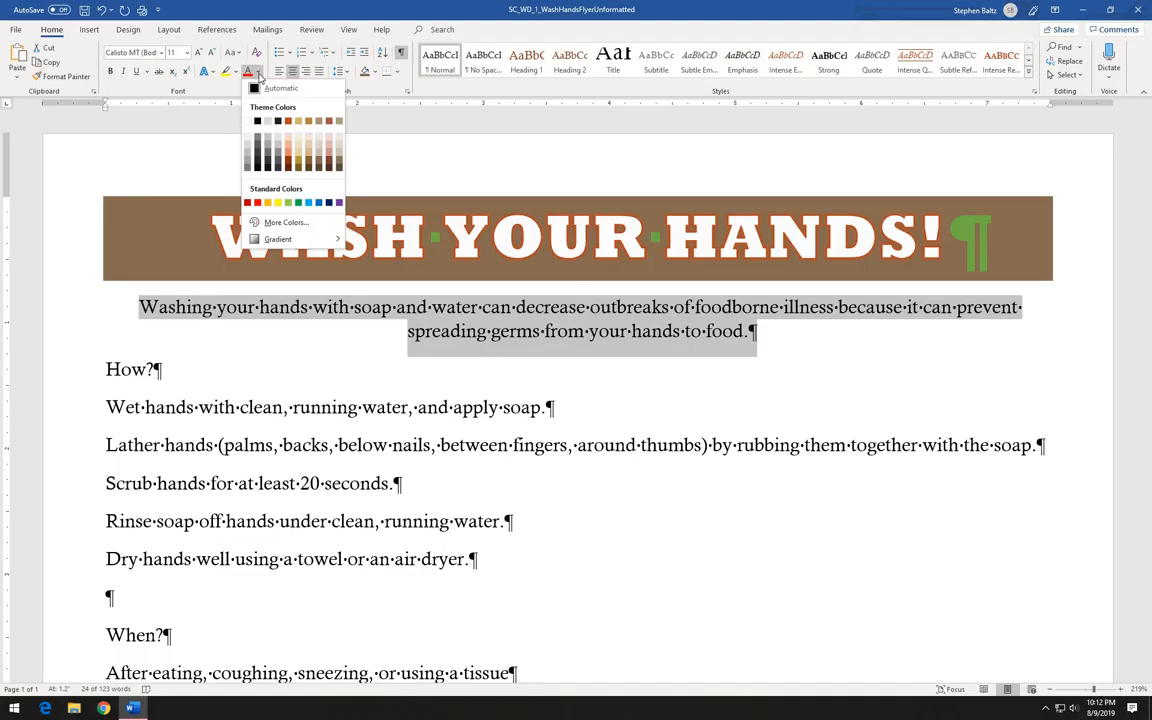
left_click(330, 164)
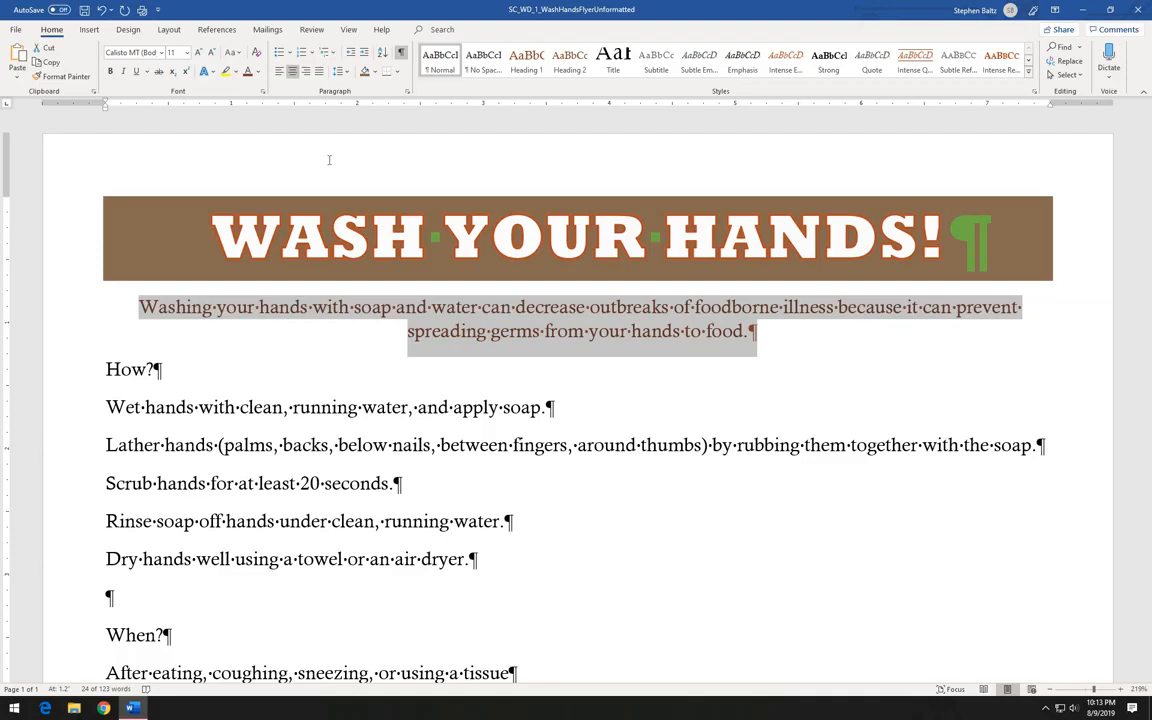
left_click(187, 57)
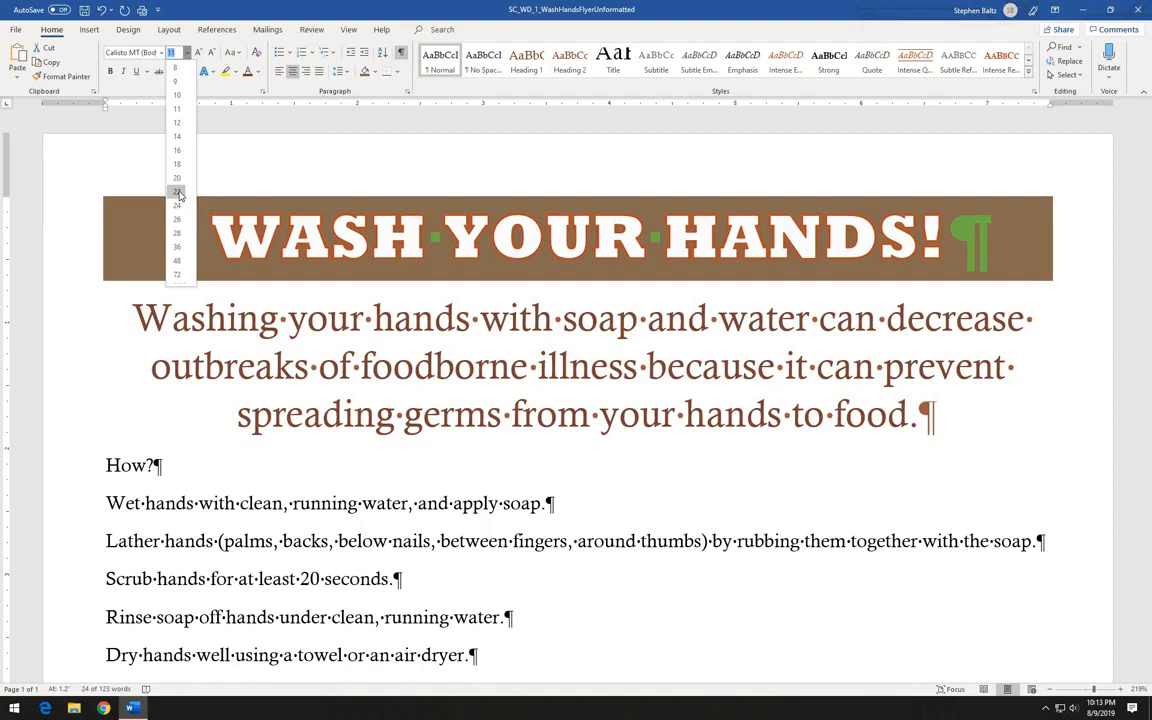
left_click(178, 193)
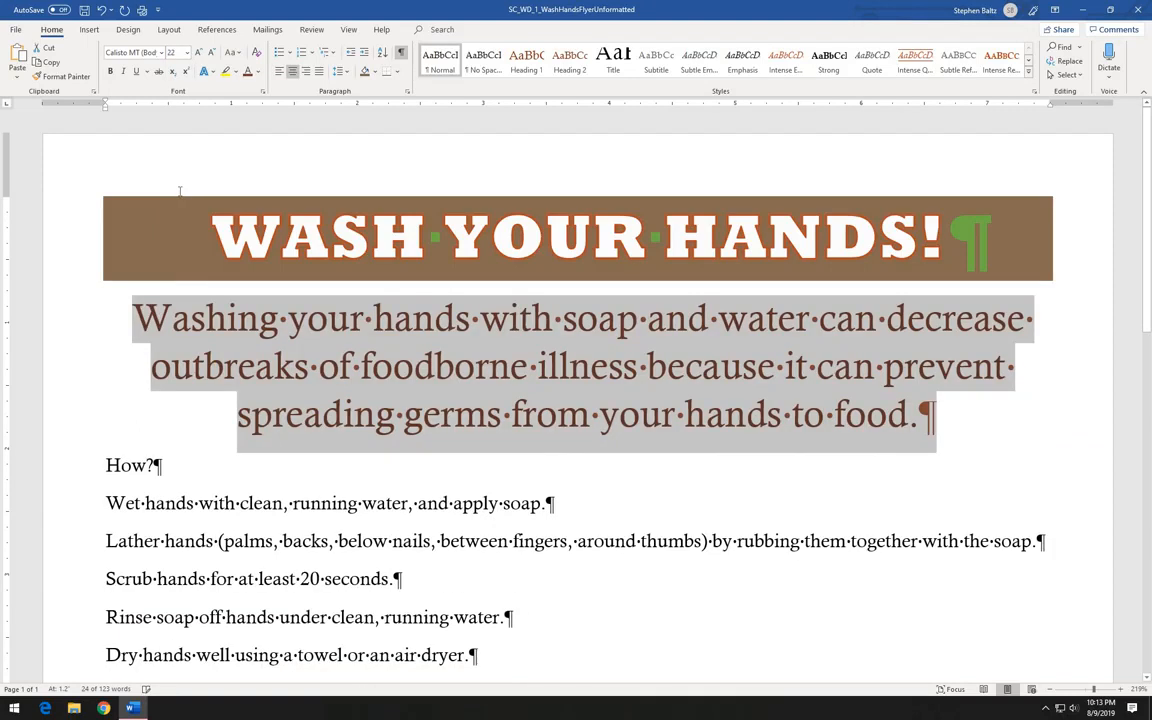
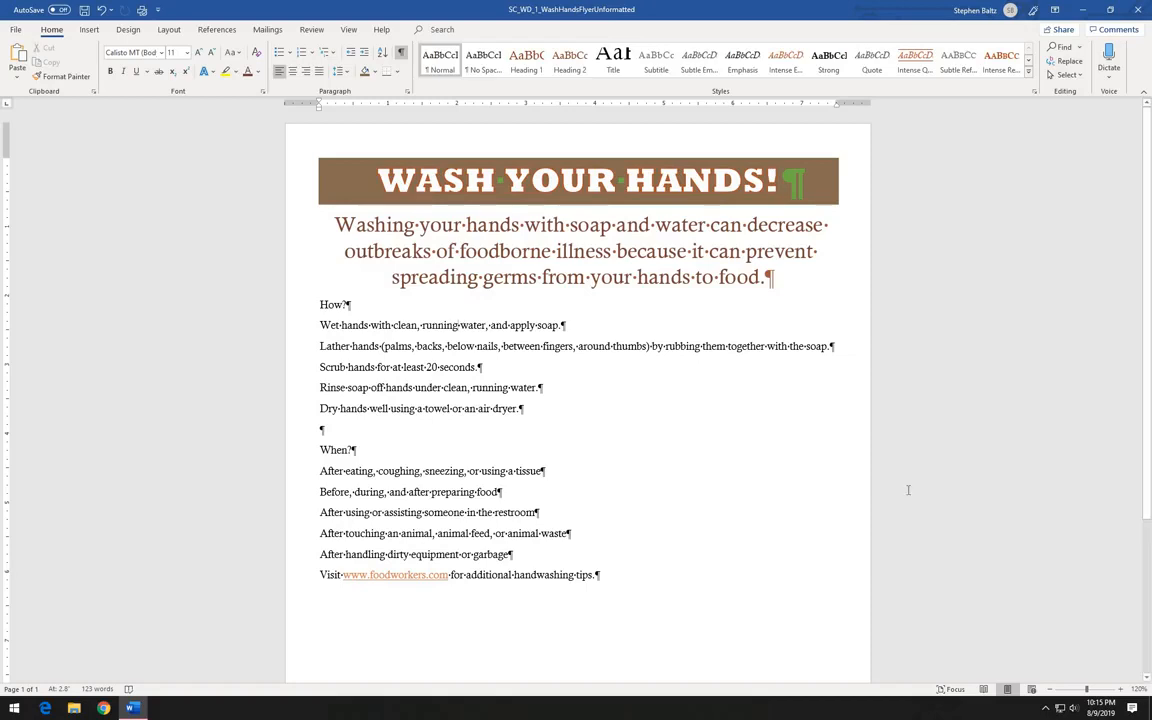
Step: Set the text from "How?" through "After handling dirty equipment or garbage" to a font size of 20 points
left_click(320, 304)
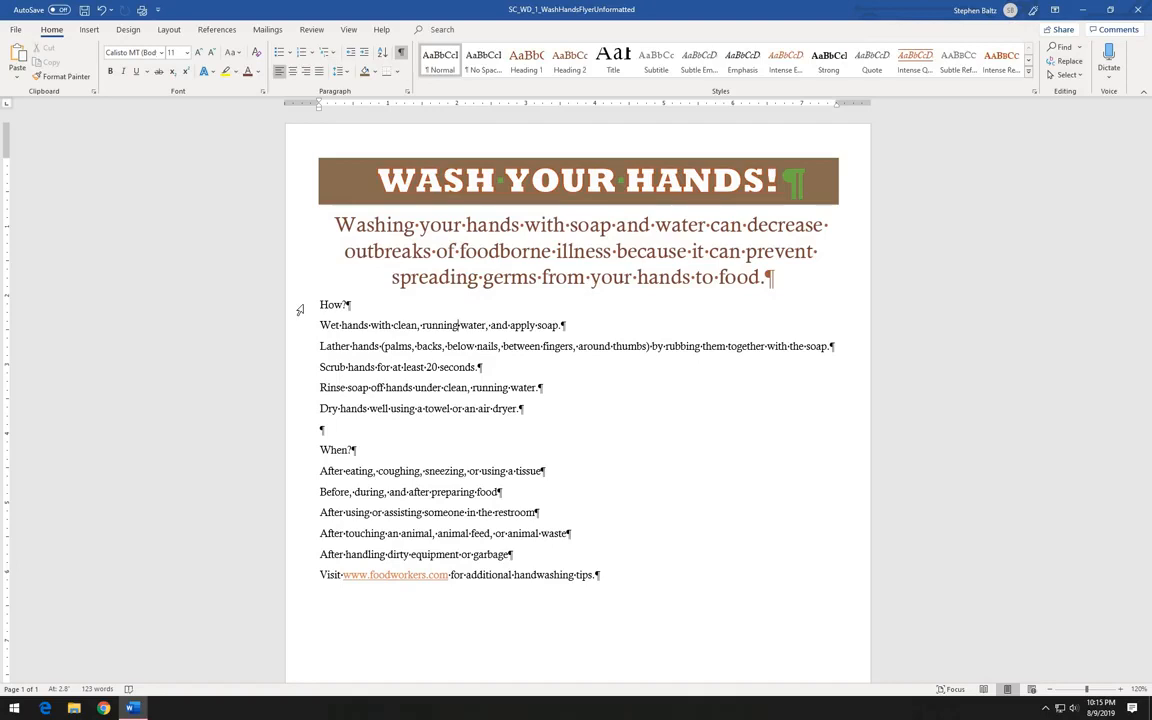
left_click_drag(299, 310, 320, 563)
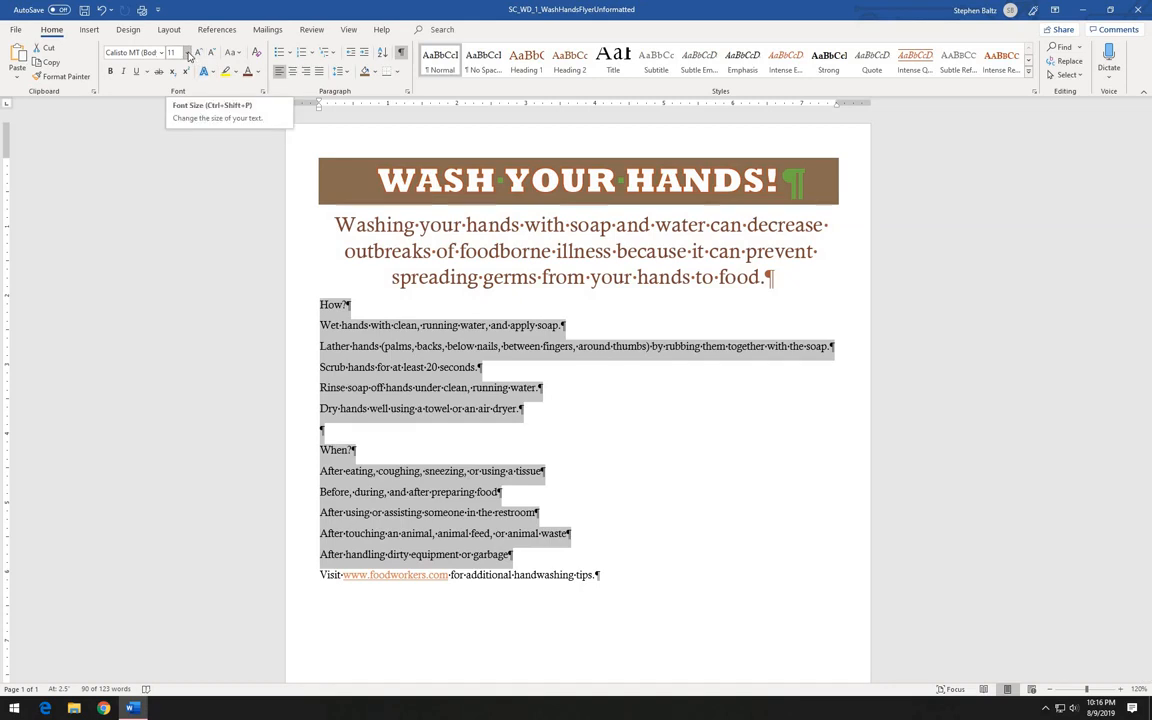
left_click(187, 53)
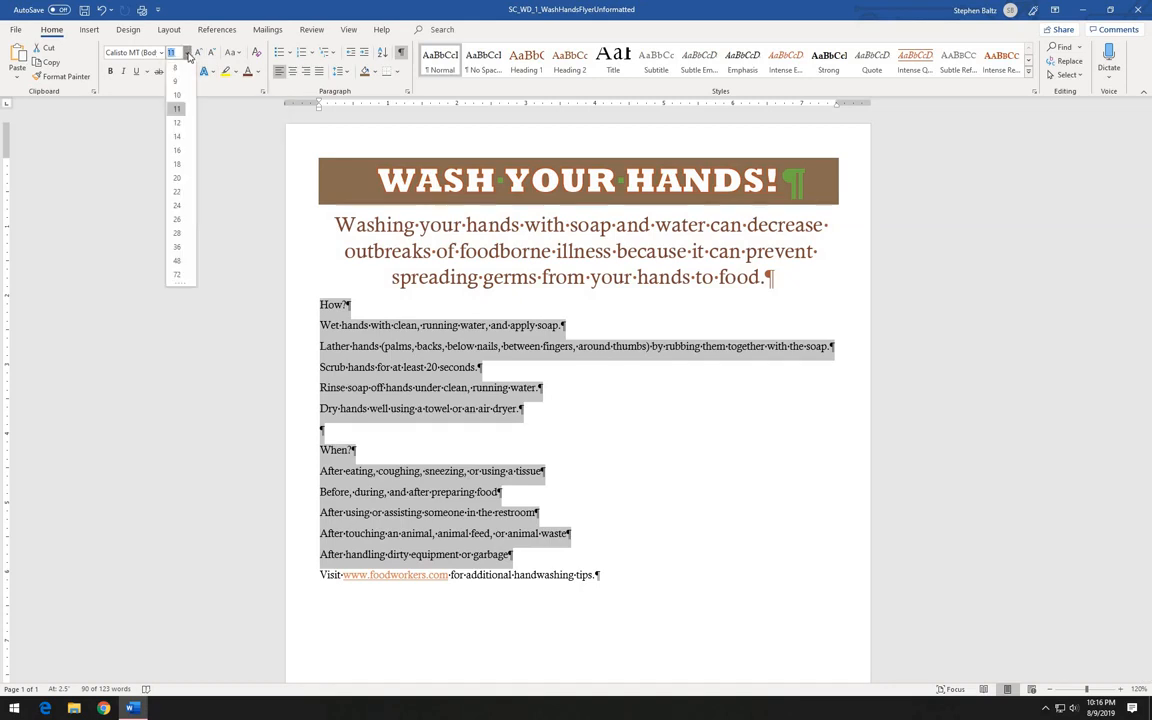
left_click(181, 184)
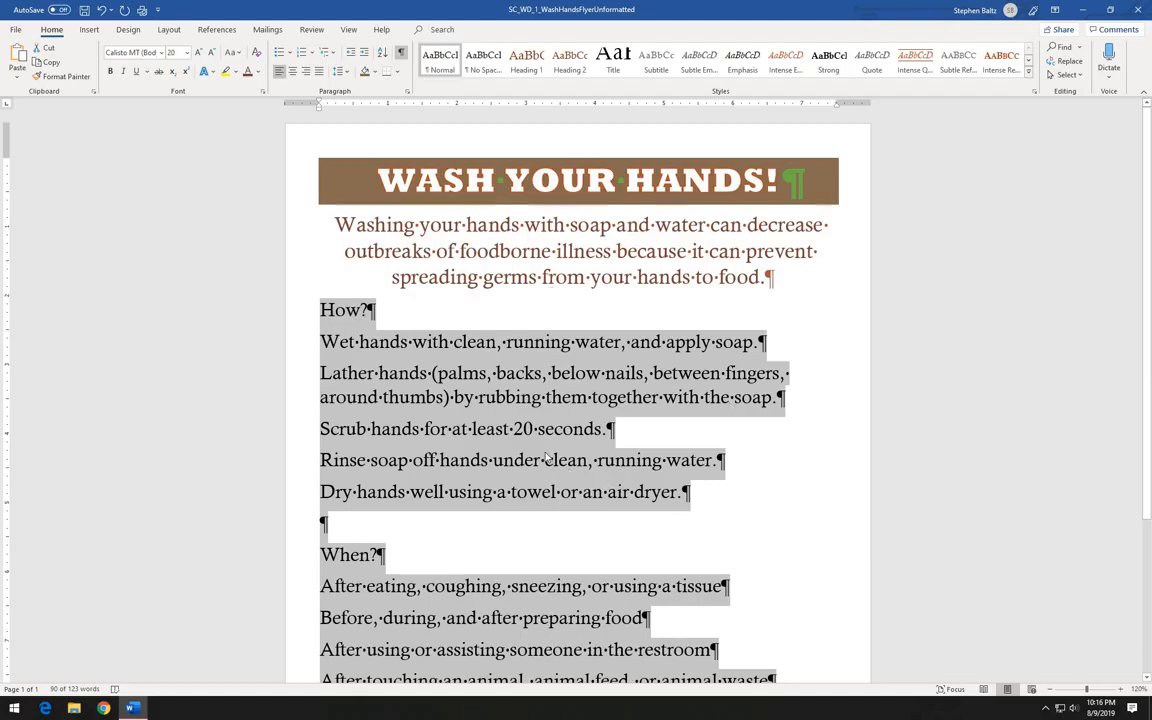
Step: Turn the five handwashing instruction paragraphs under "How?" into a numbered list, undoing and redoing the numbering once
left_click(494, 411)
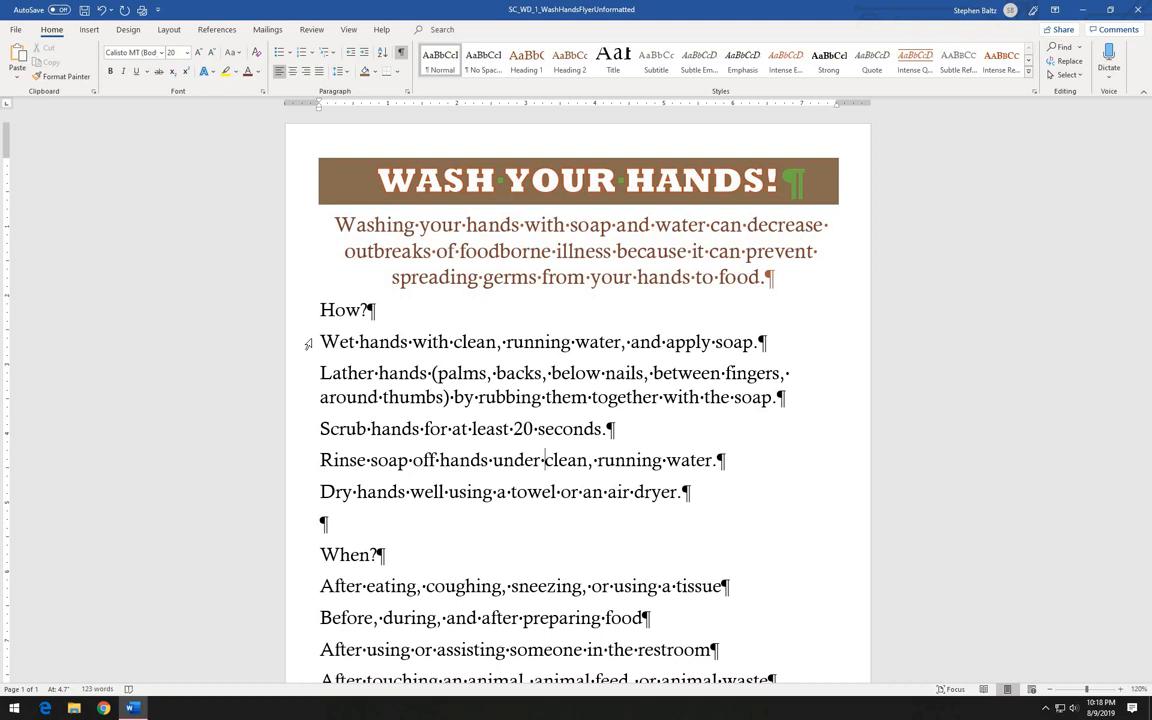
left_click(308, 344)
left_click_drag(315, 383, 322, 498)
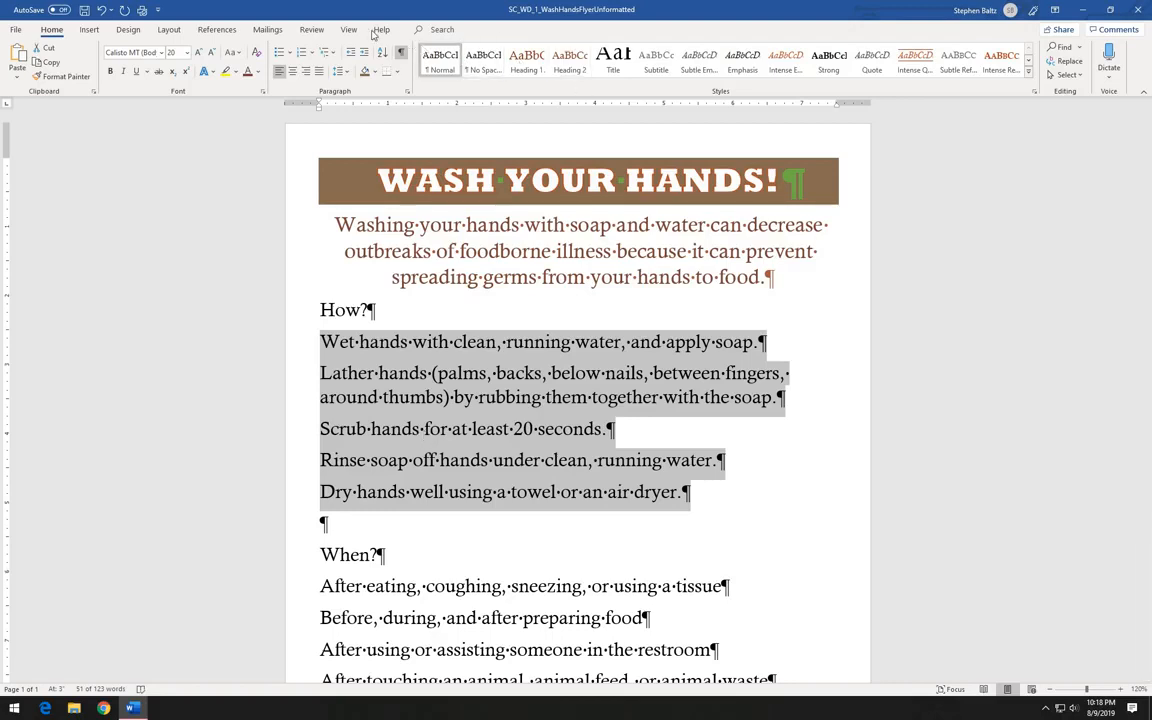
left_click(301, 56)
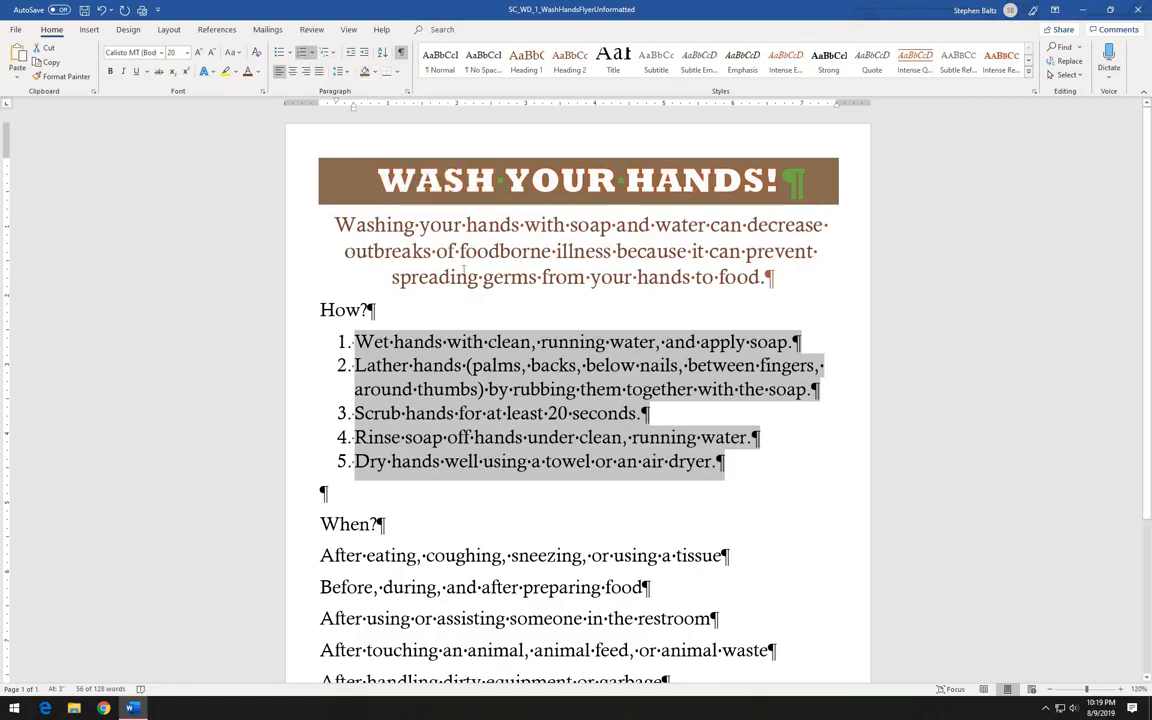
left_click(102, 10)
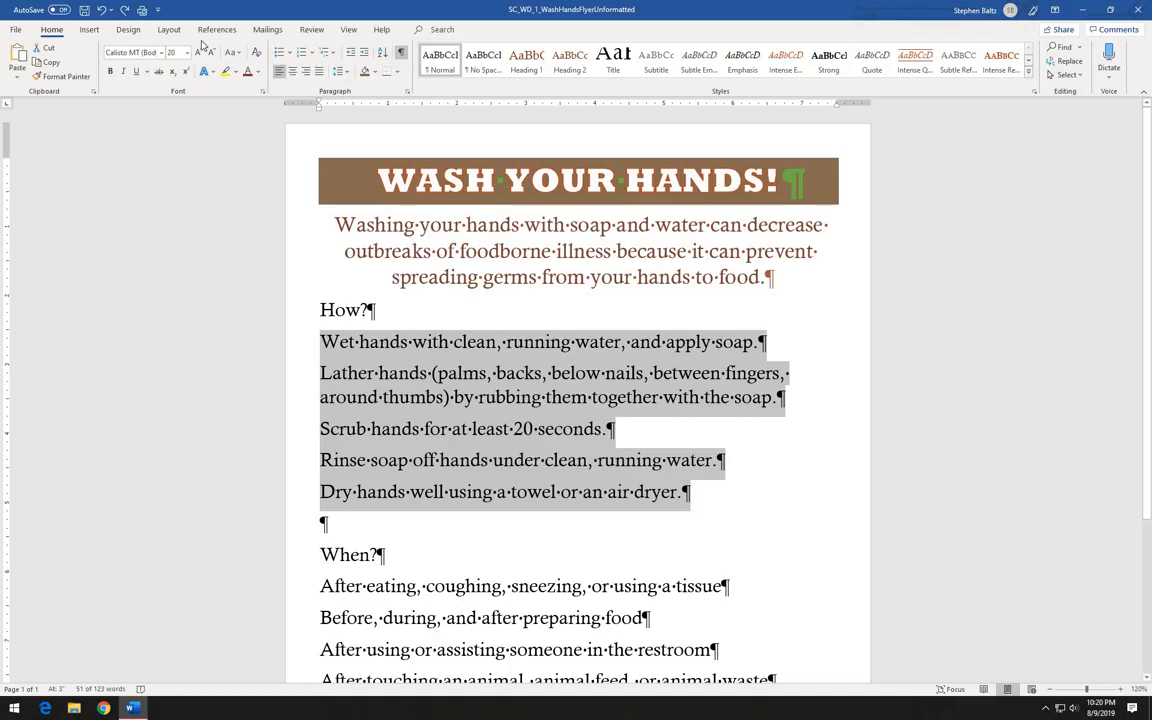
left_click(124, 10)
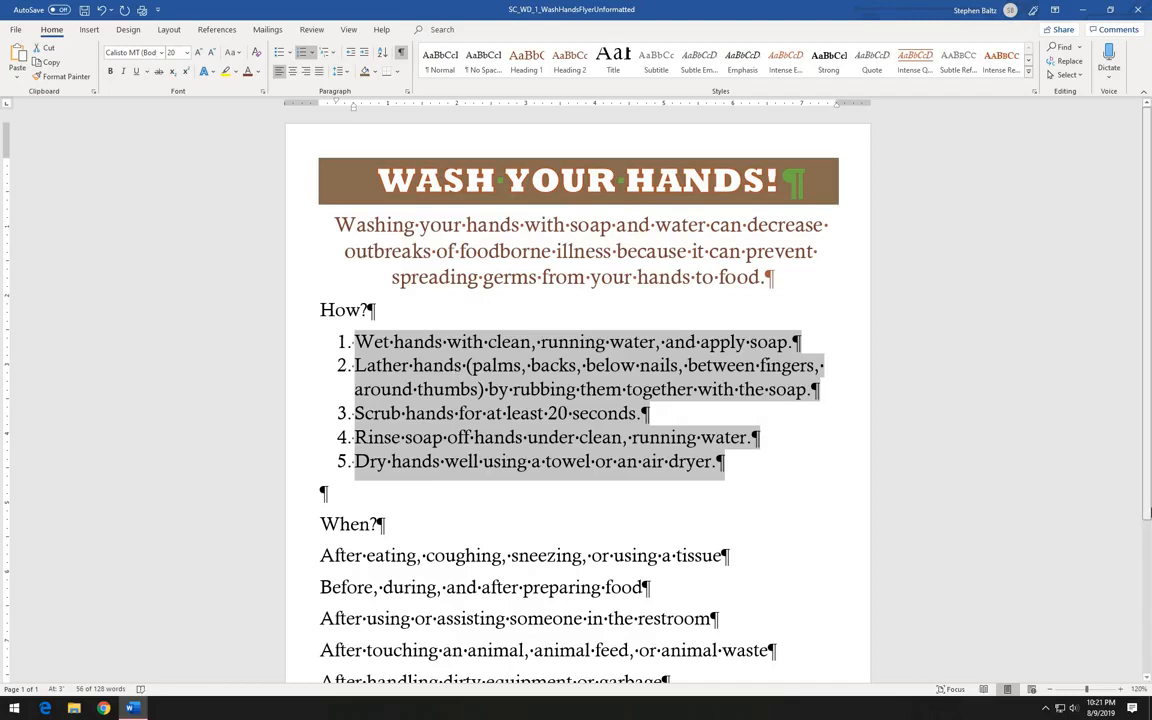
Step: Format the five paragraphs under "When?", from "After eating" through "After handling dirty equipment or garbage", as a bulleted list
left_click_drag(1149, 493, 1149, 599)
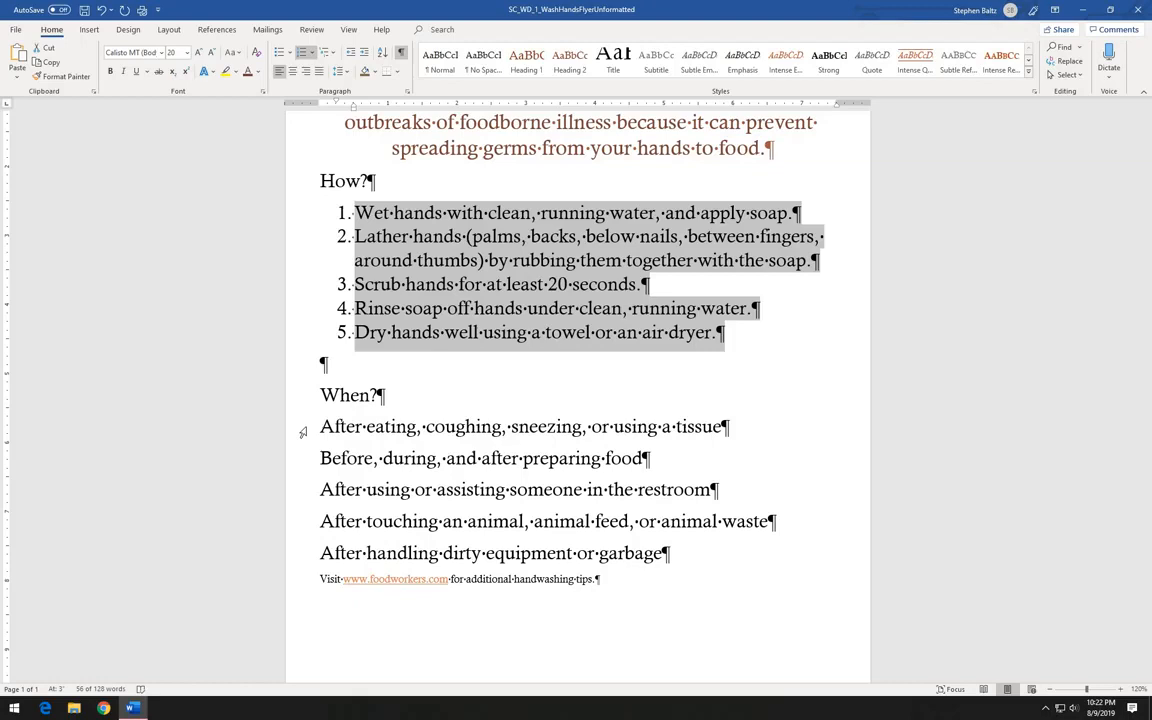
left_click_drag(303, 433, 315, 560)
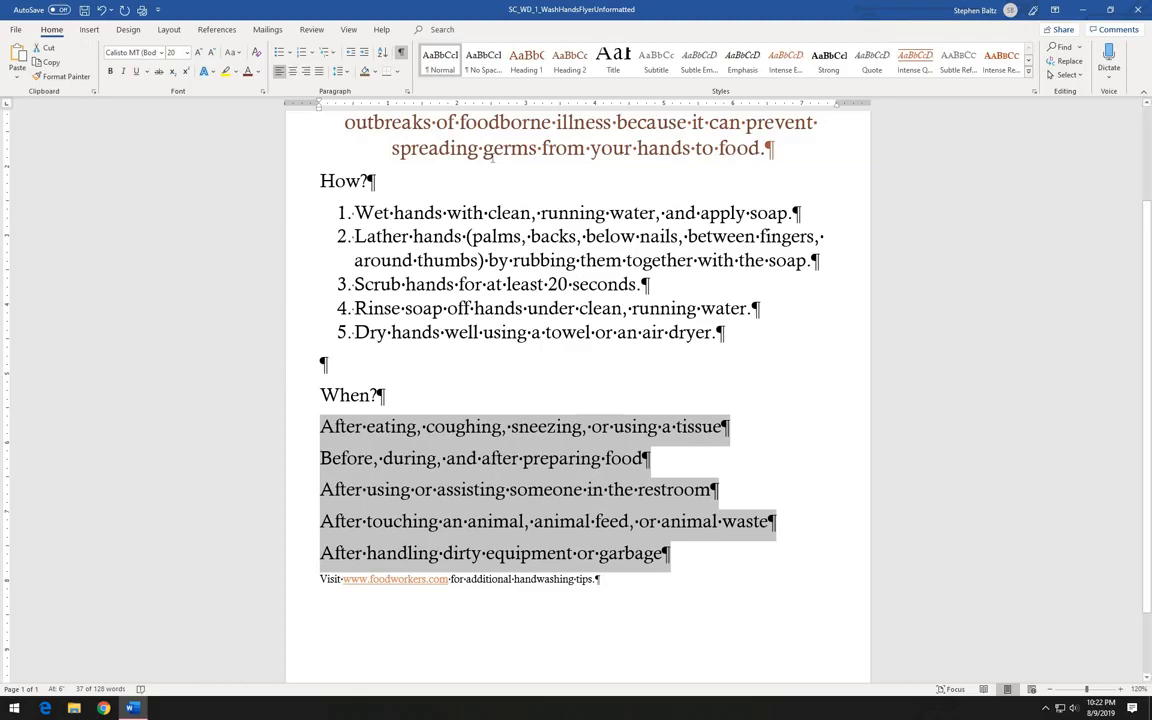
left_click(278, 56)
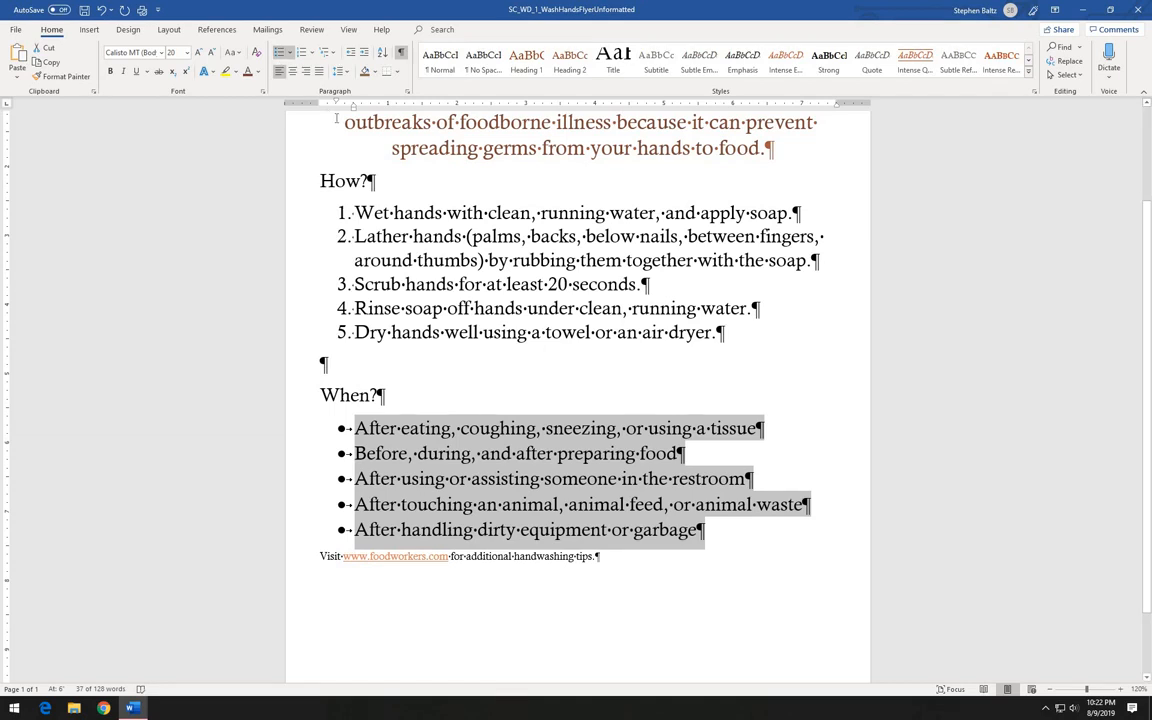
left_click(591, 326)
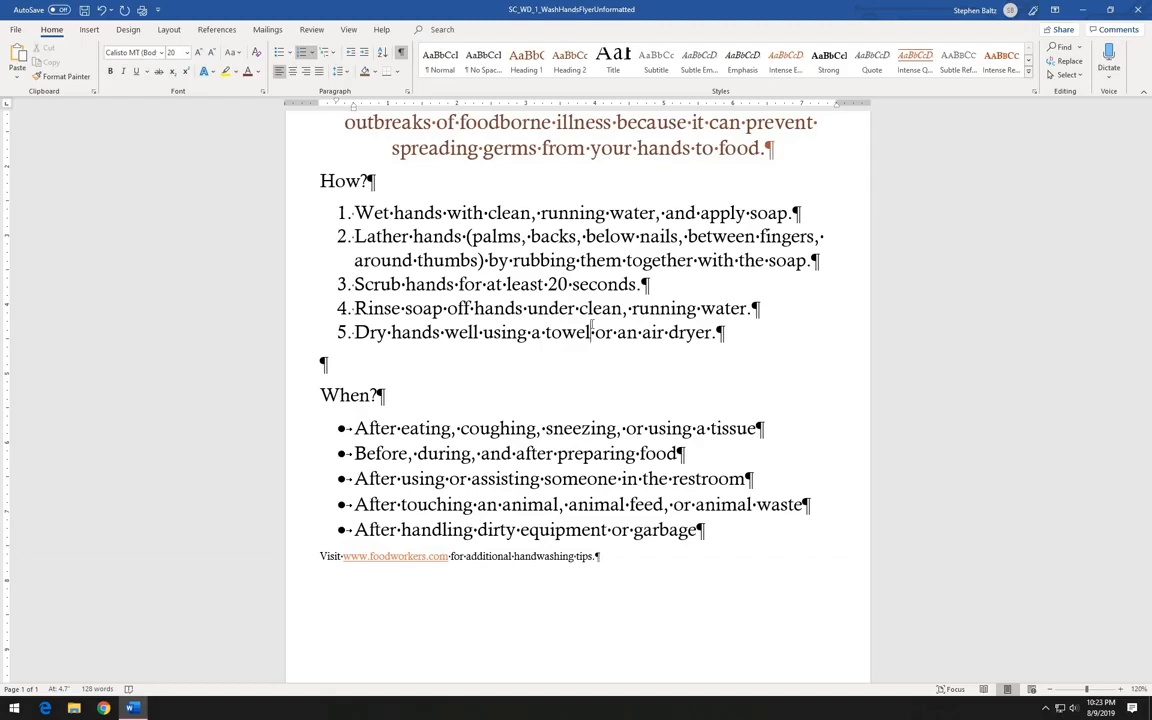
left_click(590, 332)
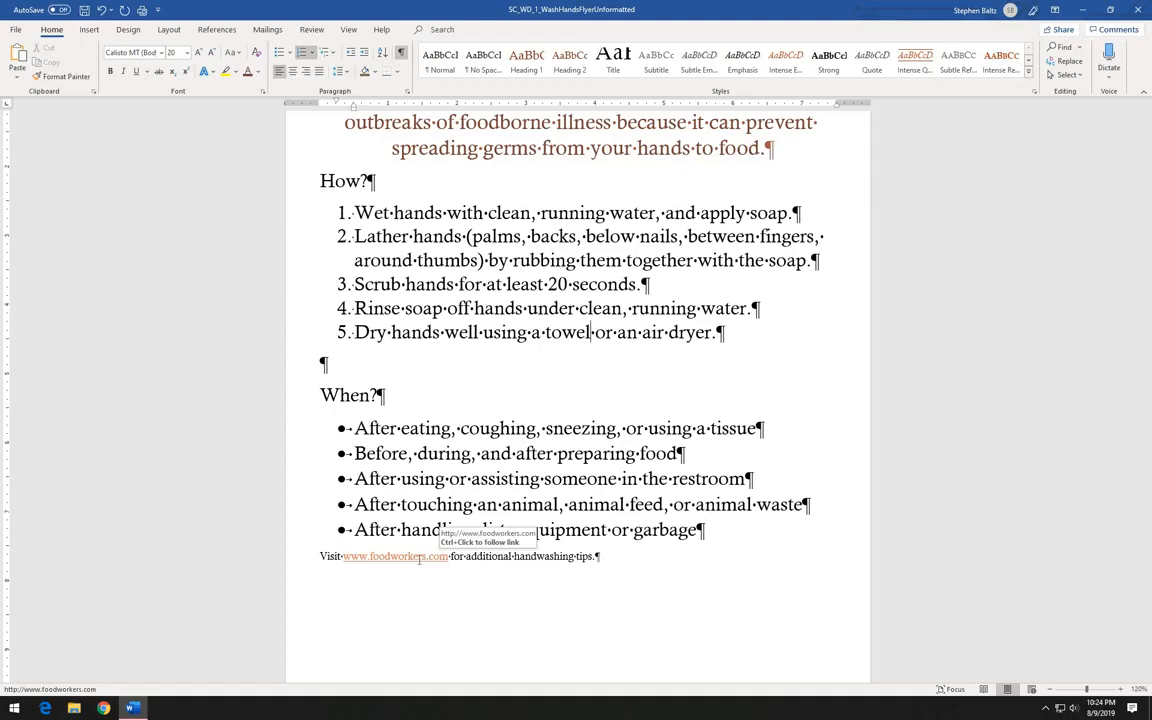
left_click(419, 558)
right_click(419, 558)
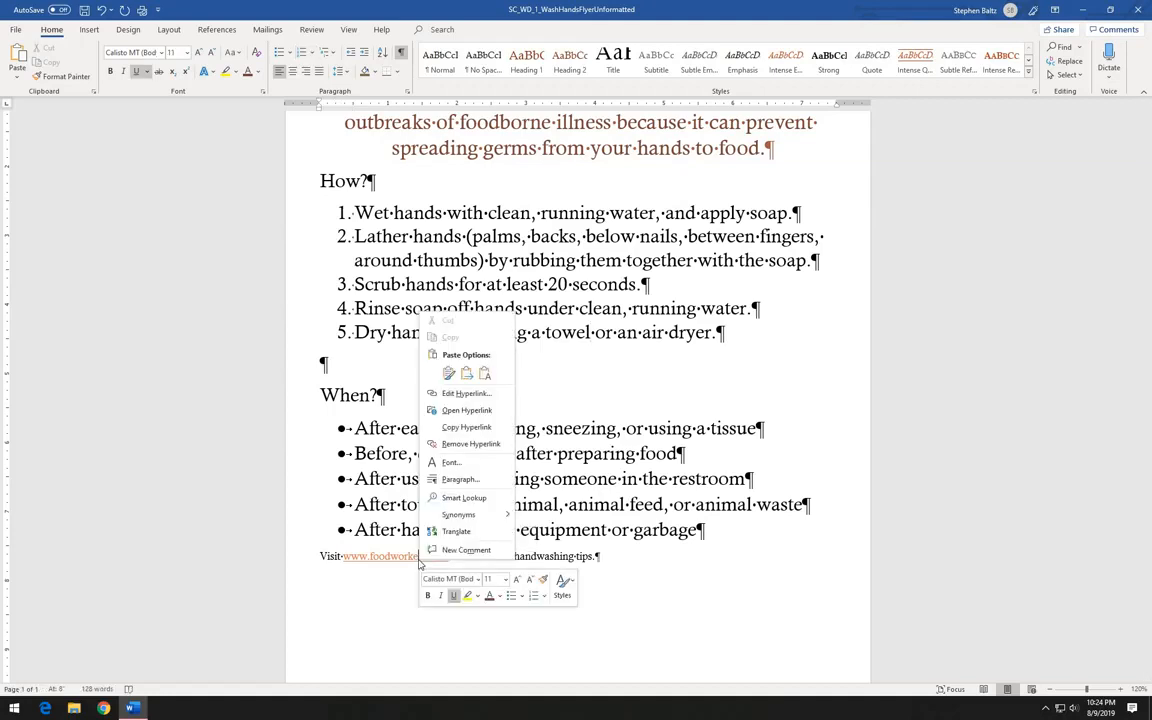
left_click(449, 444)
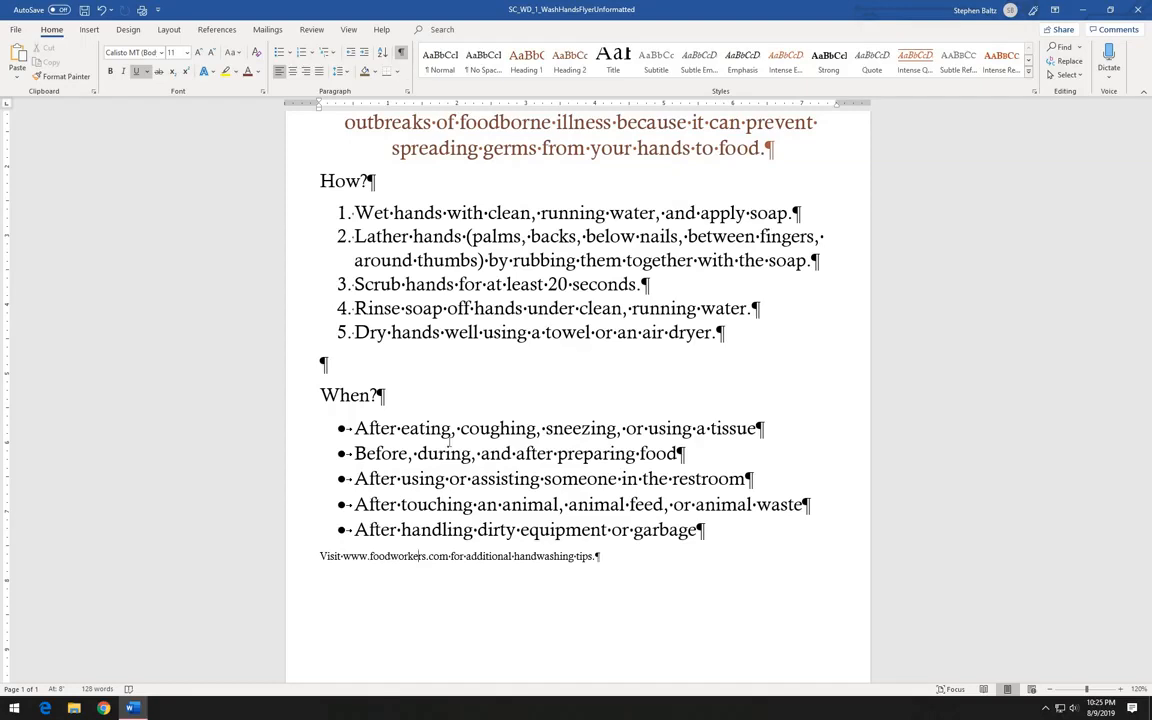
left_click(409, 558)
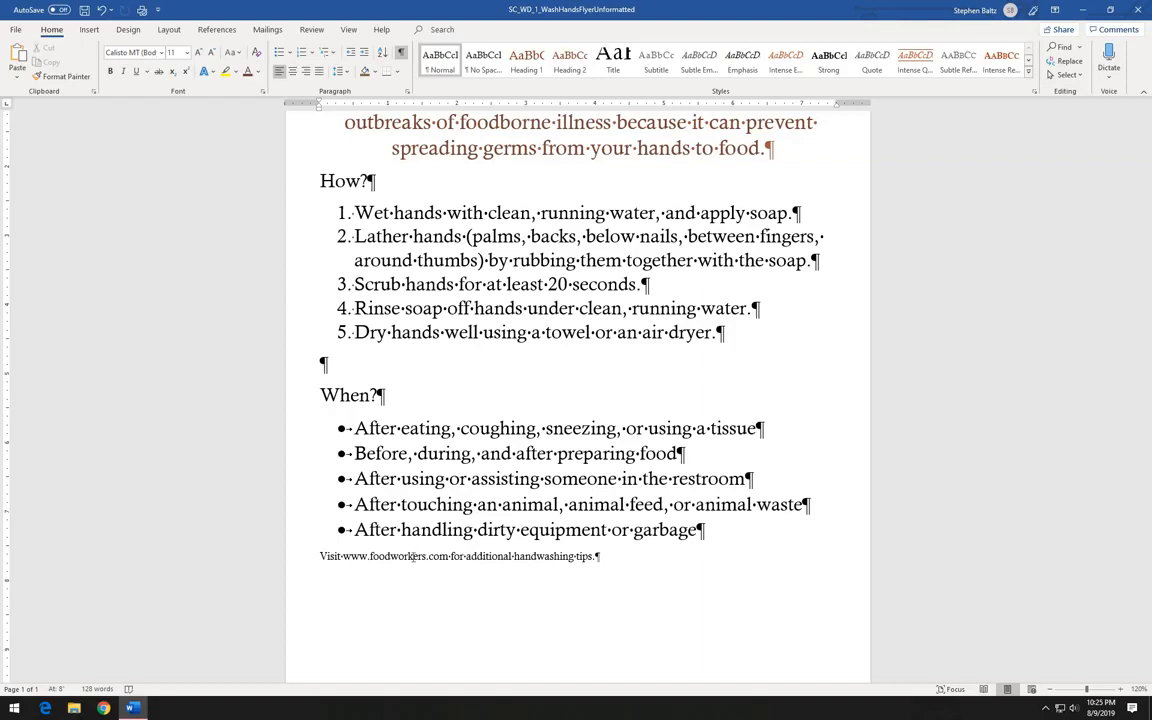
left_click(292, 72)
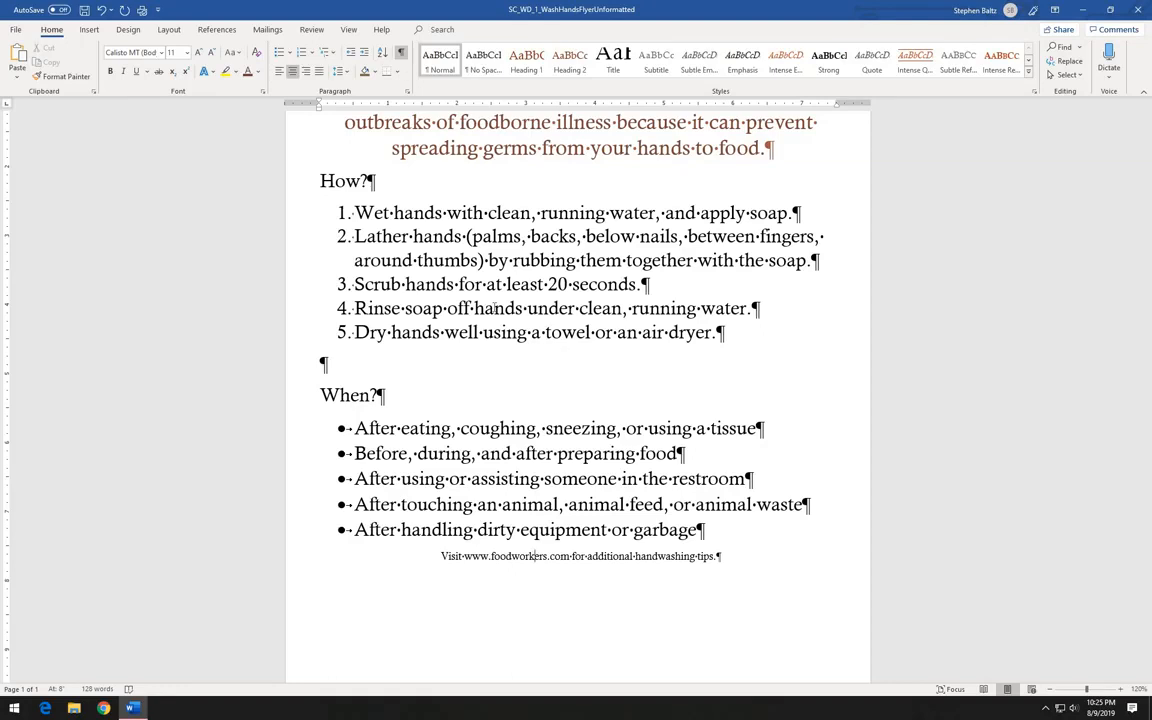
left_click(299, 565)
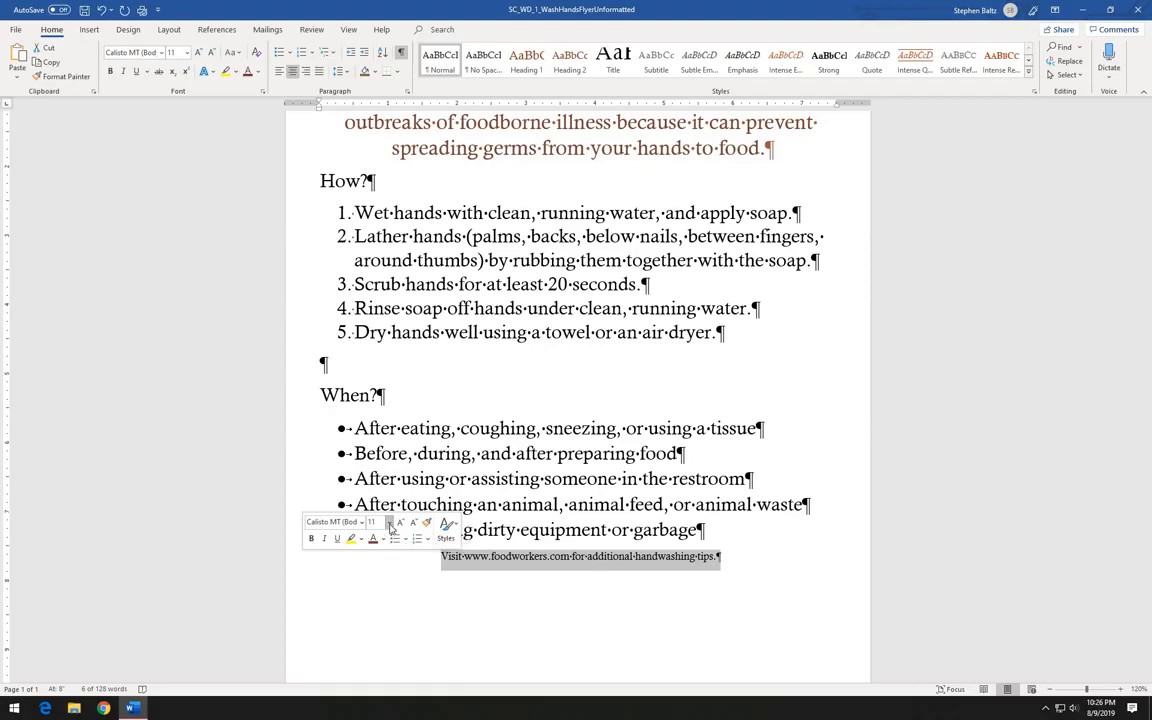
left_click(390, 522)
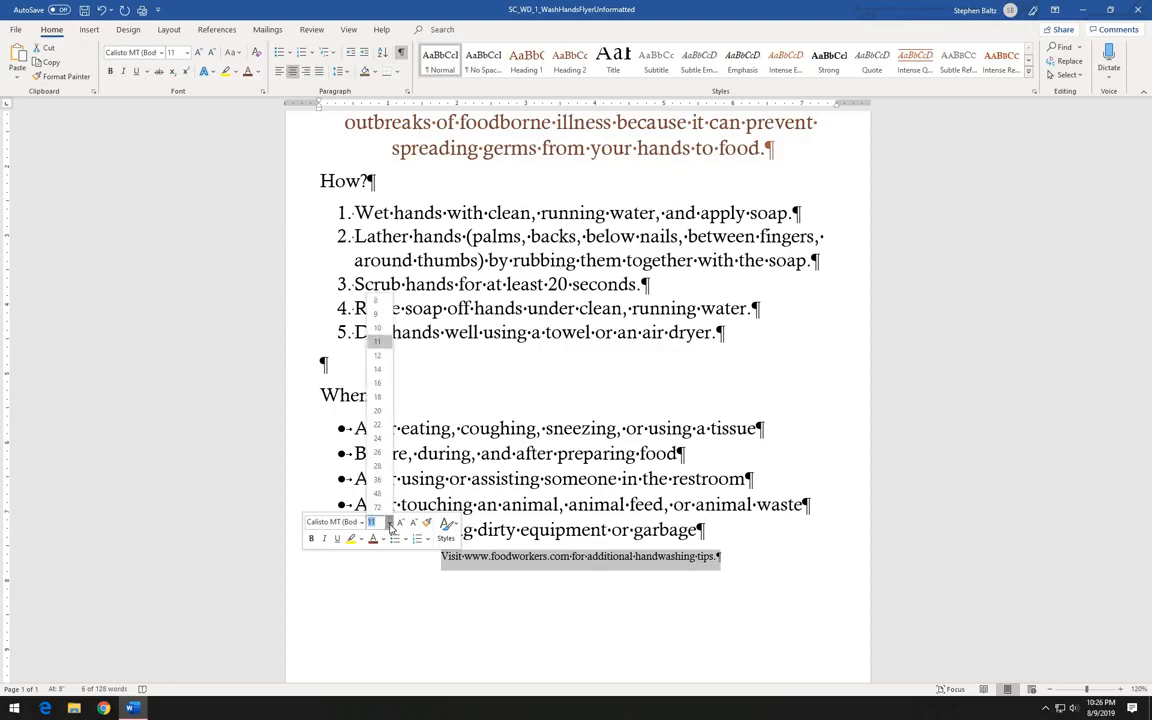
left_click(384, 399)
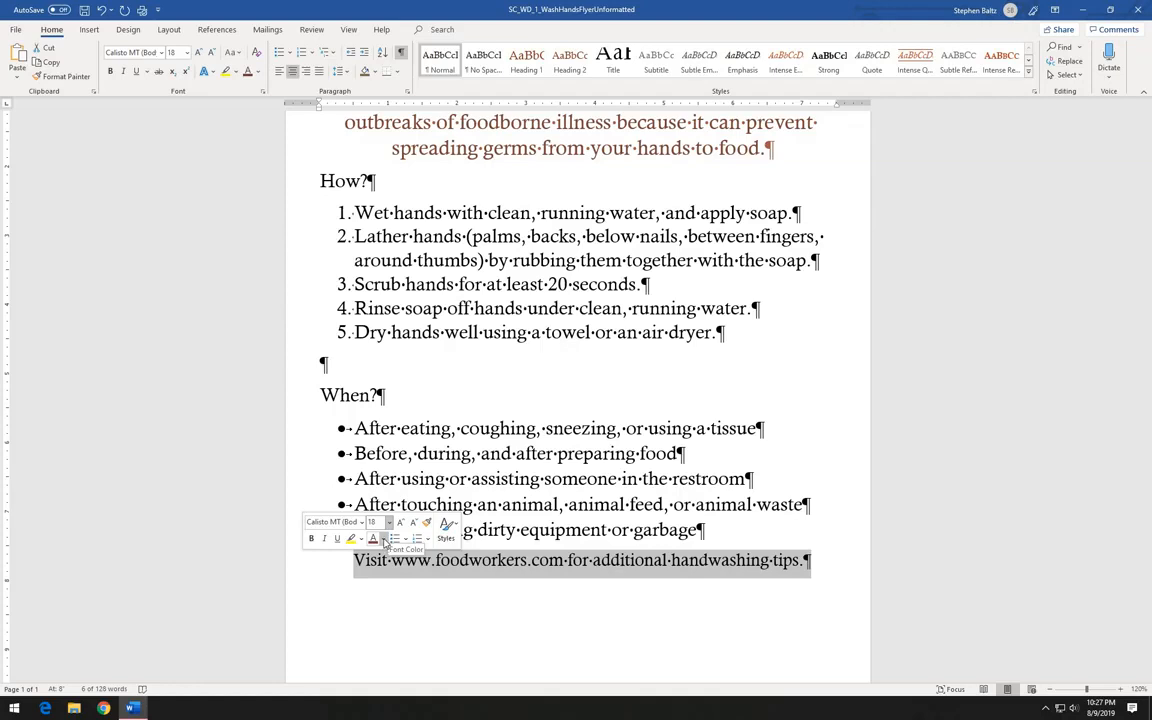
left_click(385, 540)
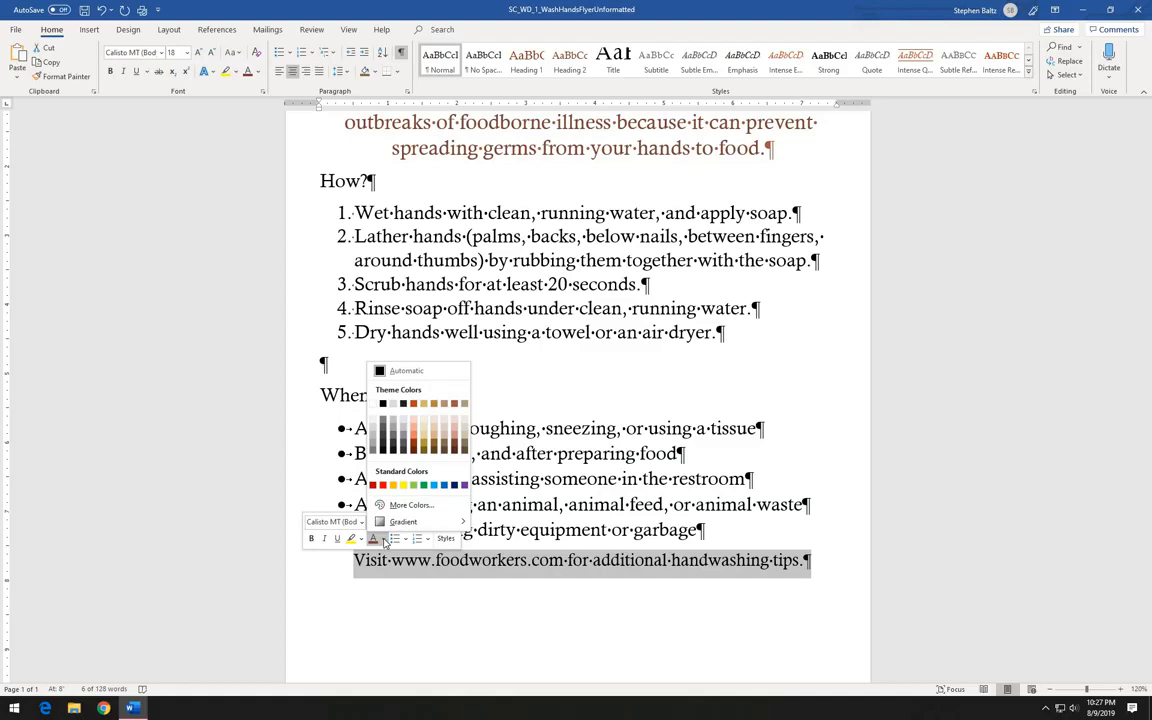
left_click(456, 447)
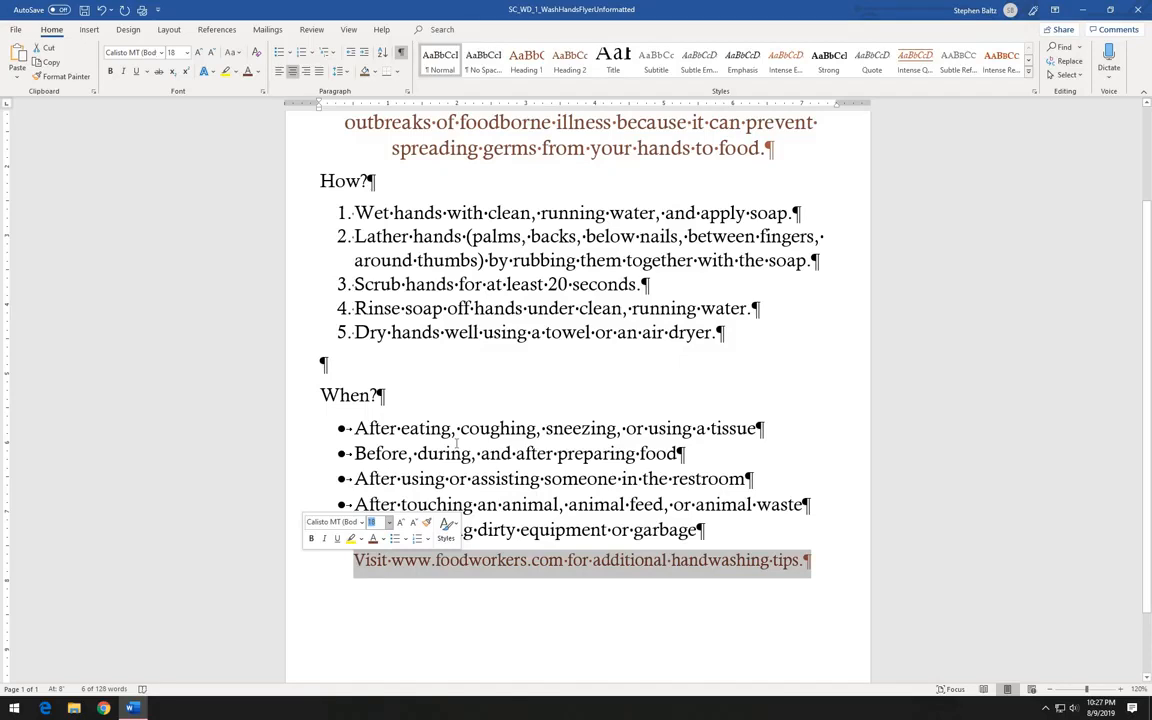
Step: Underline the words "additional handwashing tips" in the closing line
left_click(587, 452)
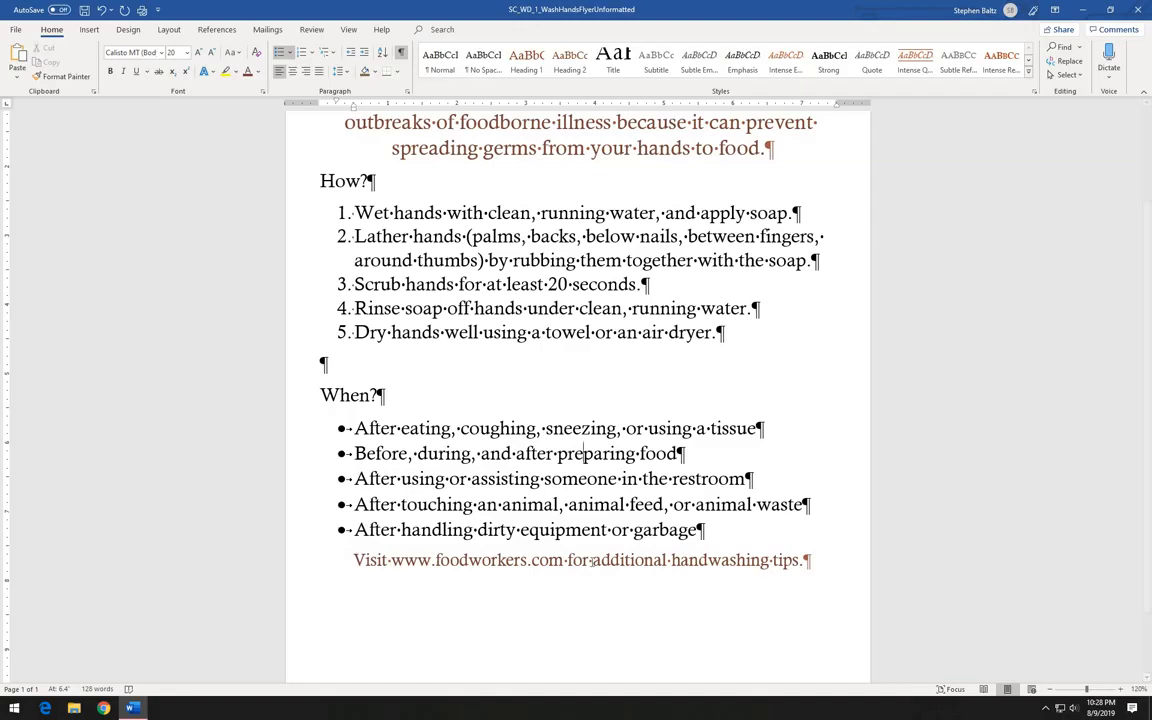
left_click_drag(592, 561, 787, 560)
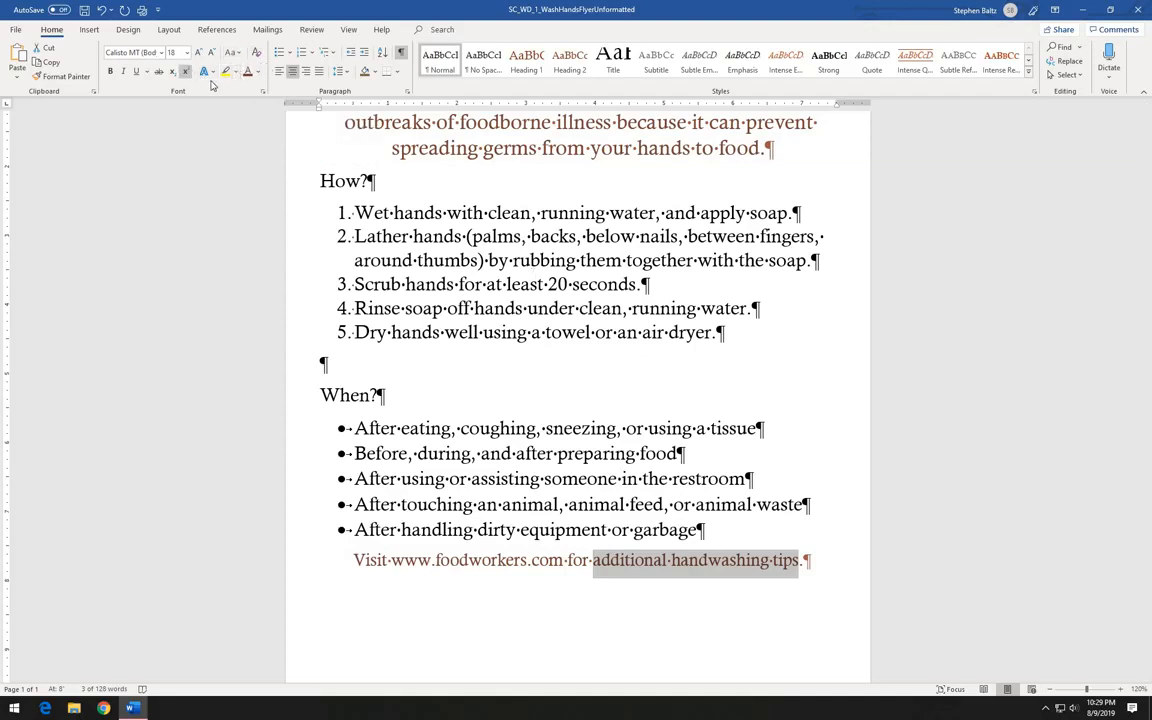
left_click(137, 74)
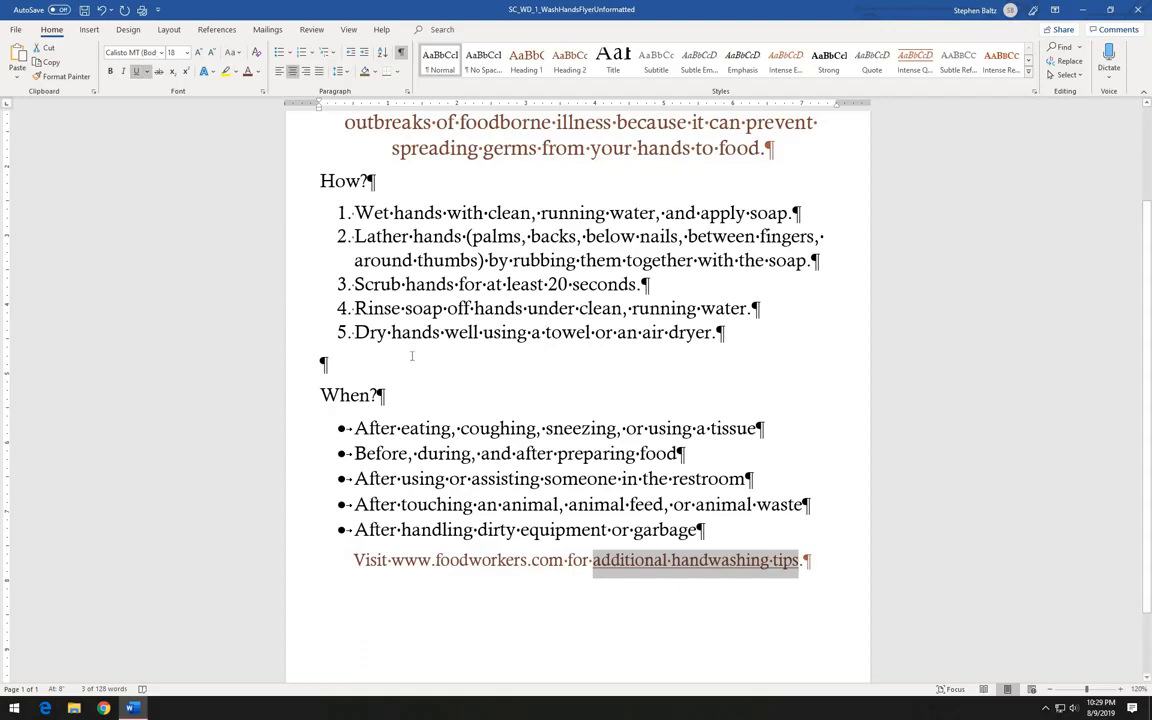
Step: Italicize the word "prevent" in the introductory paragraph below the headline
scroll(545, 414, "up", 3)
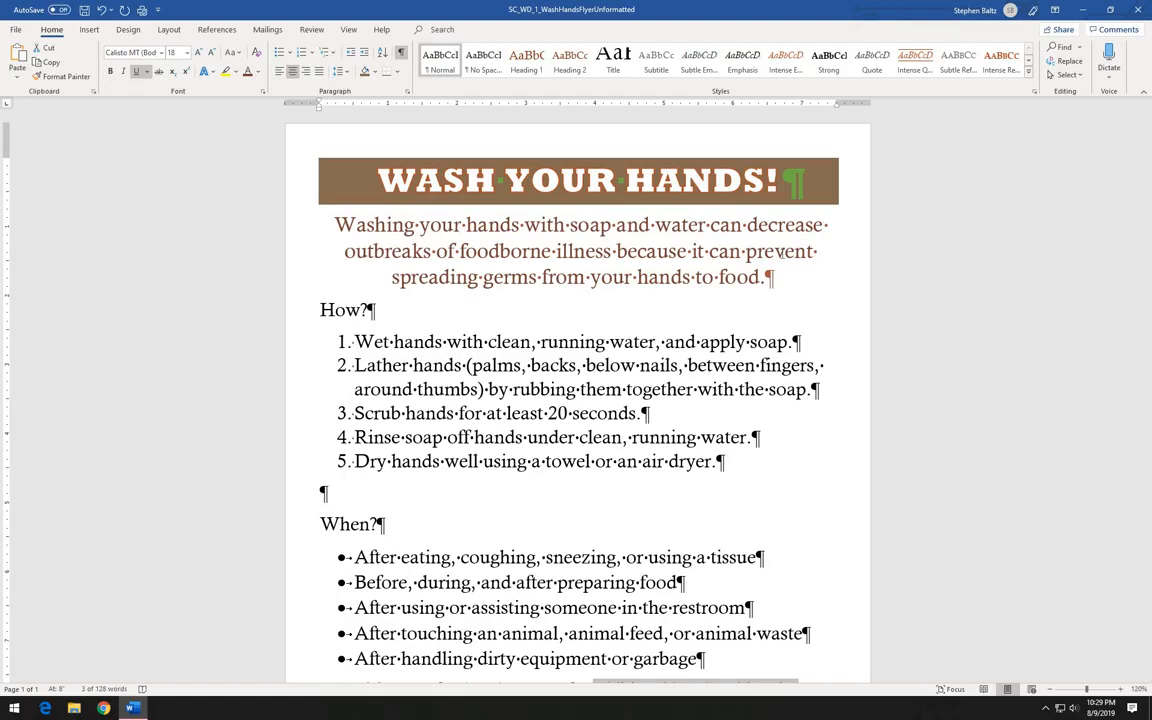
left_click(780, 252)
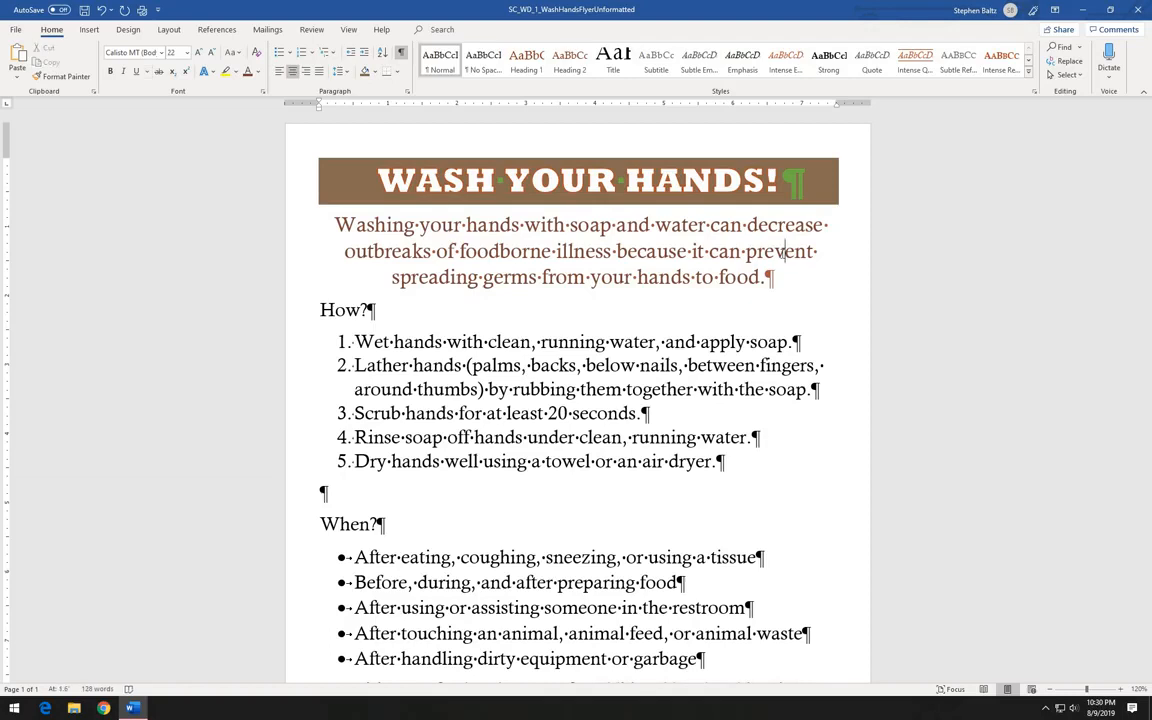
left_click(708, 228)
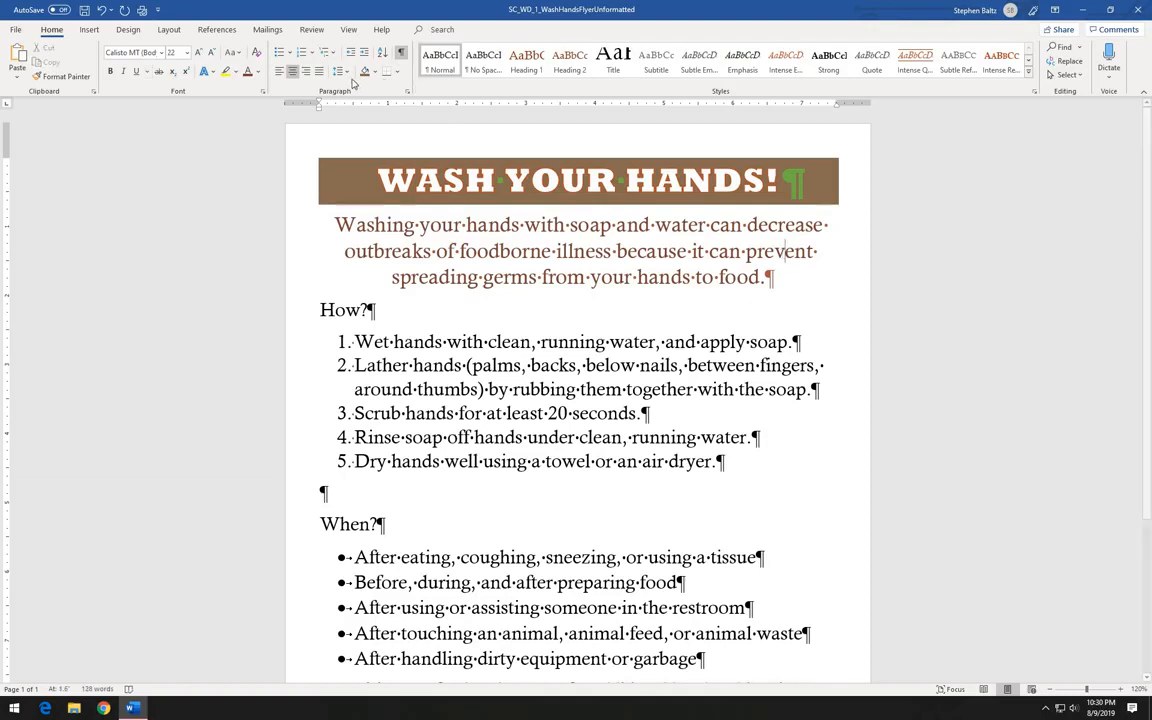
left_click(124, 75)
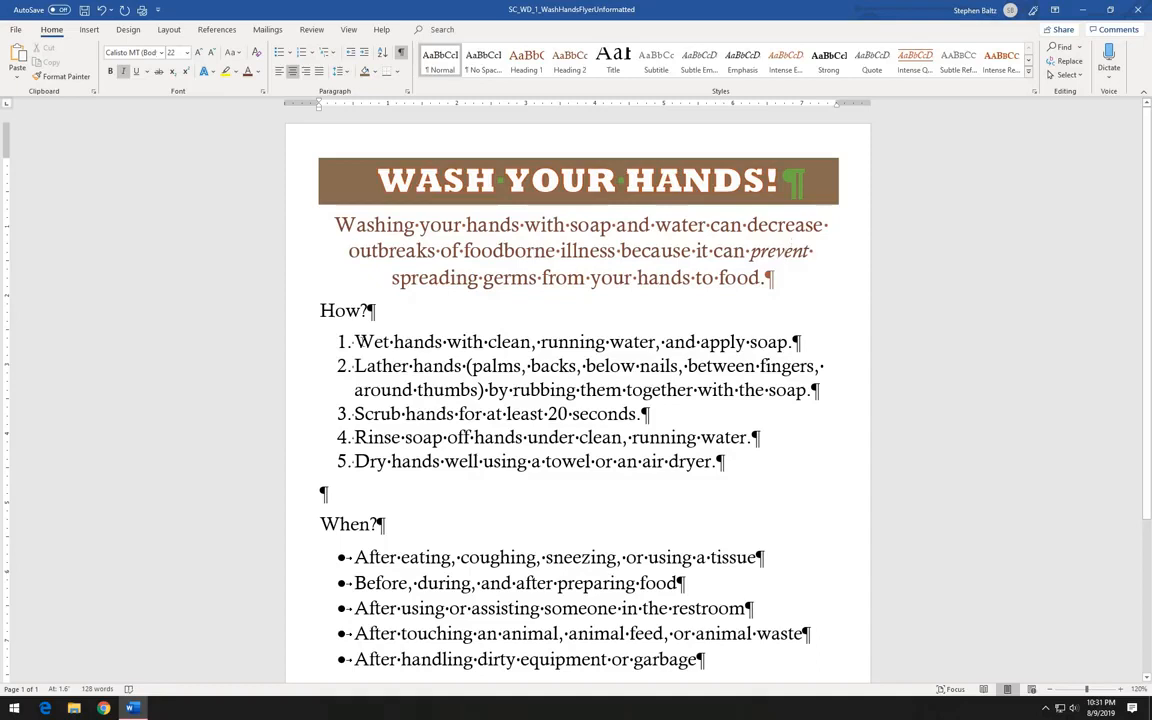
Step: Bold the first words of the numbered list items together: Wet, Lather, Scrub, Rinse and Dry
left_click_drag(357, 342, 389, 346)
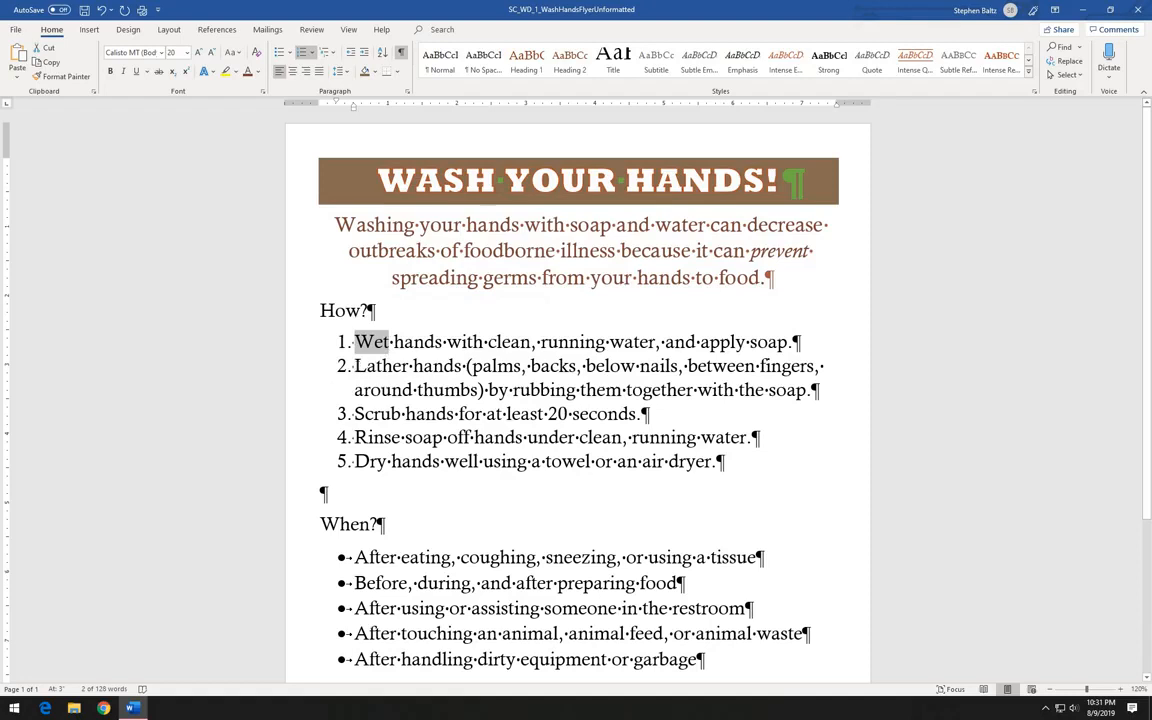
left_click_drag(355, 366, 408, 377)
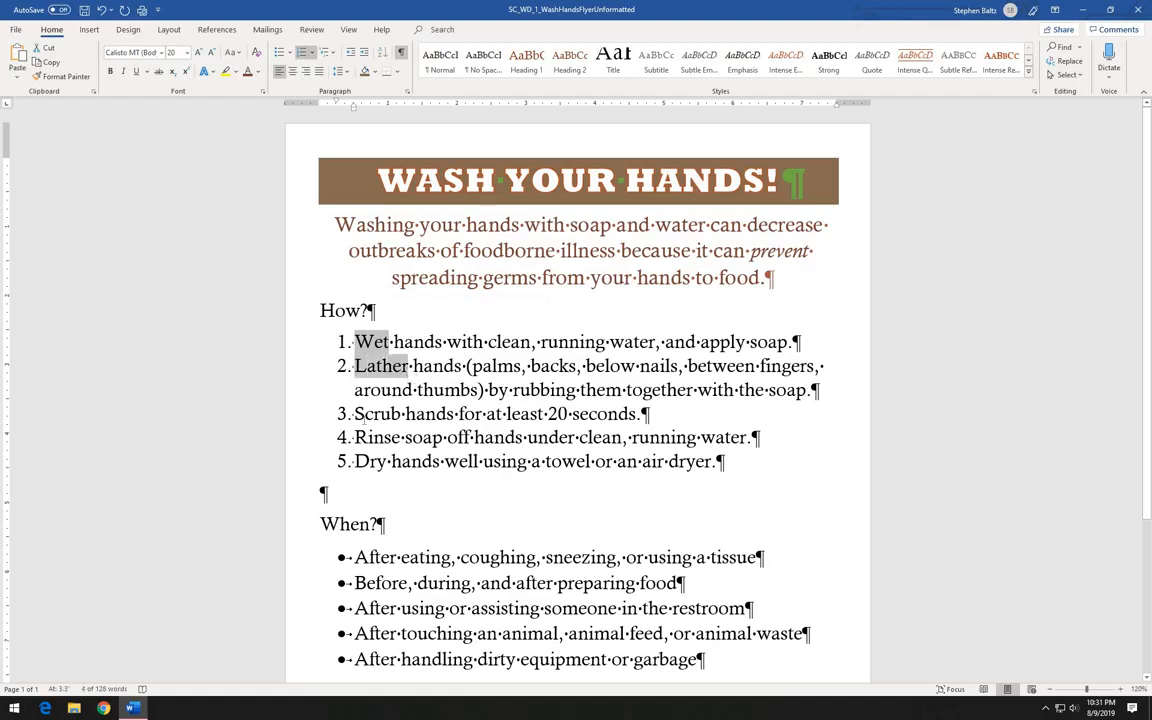
left_click_drag(355, 414, 398, 446)
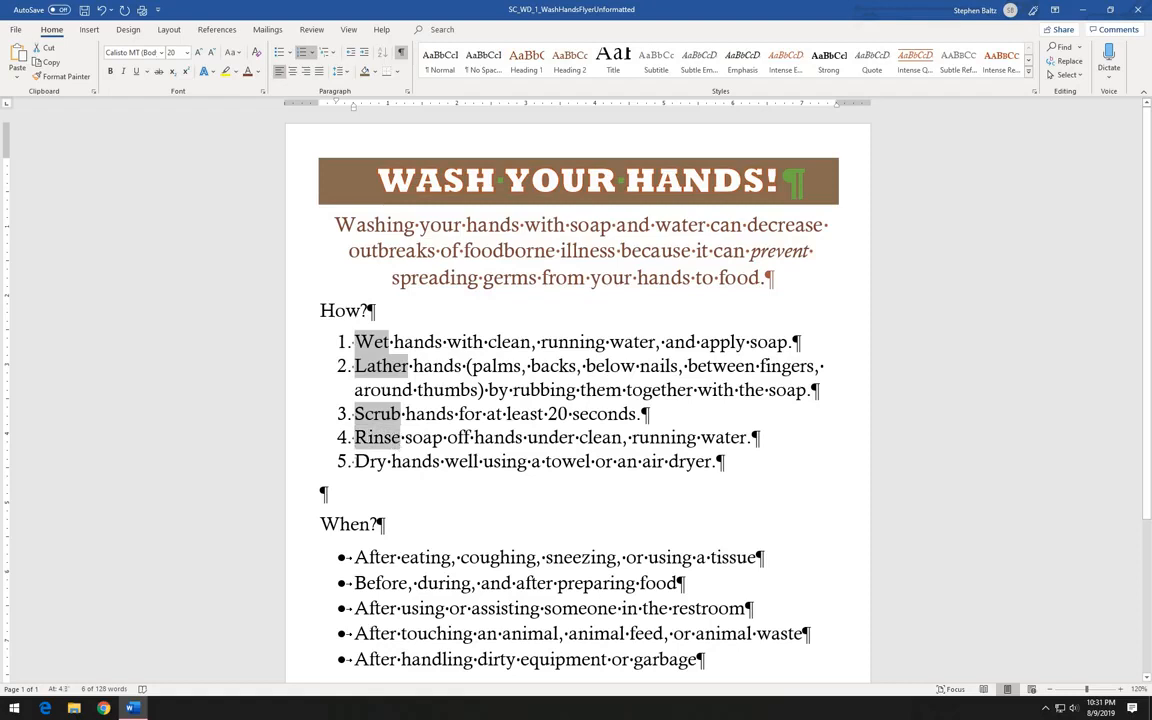
left_click_drag(355, 461, 383, 466)
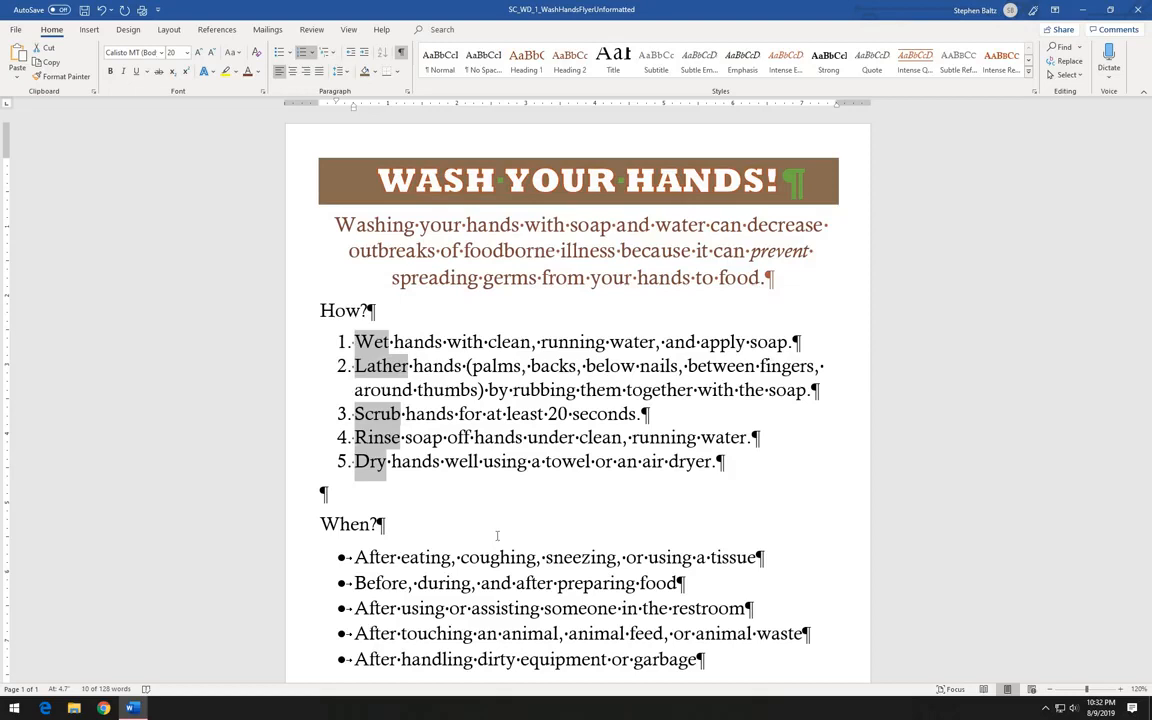
left_click(110, 75)
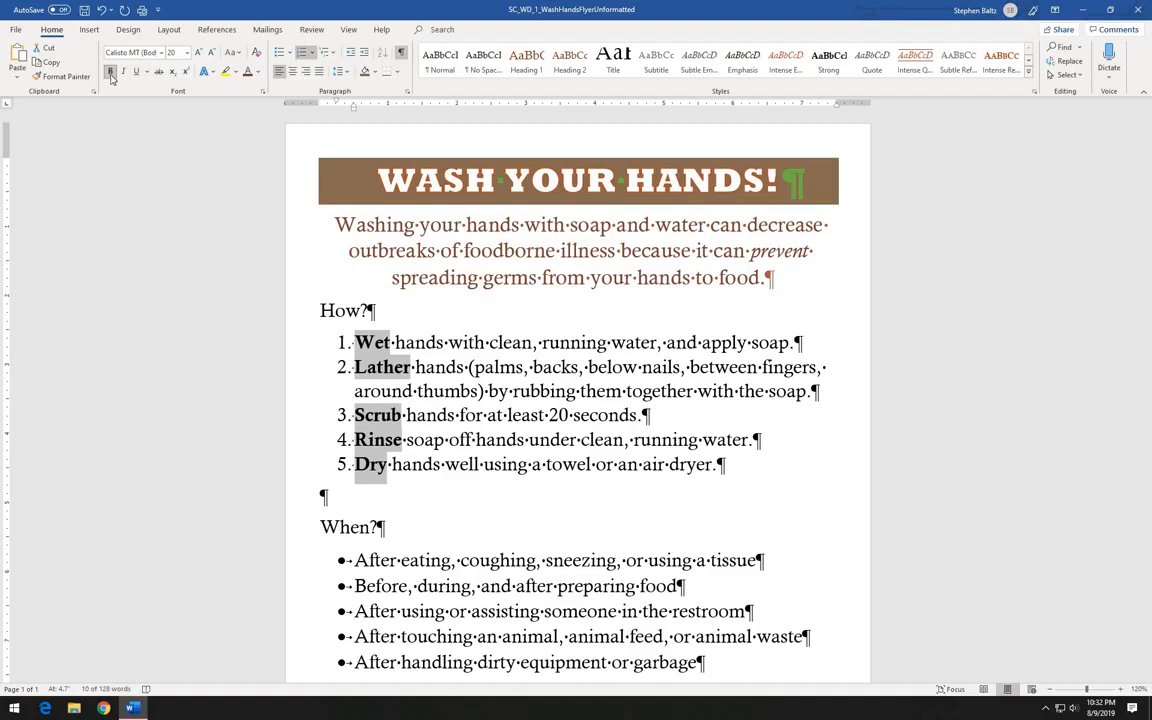
left_click(577, 432)
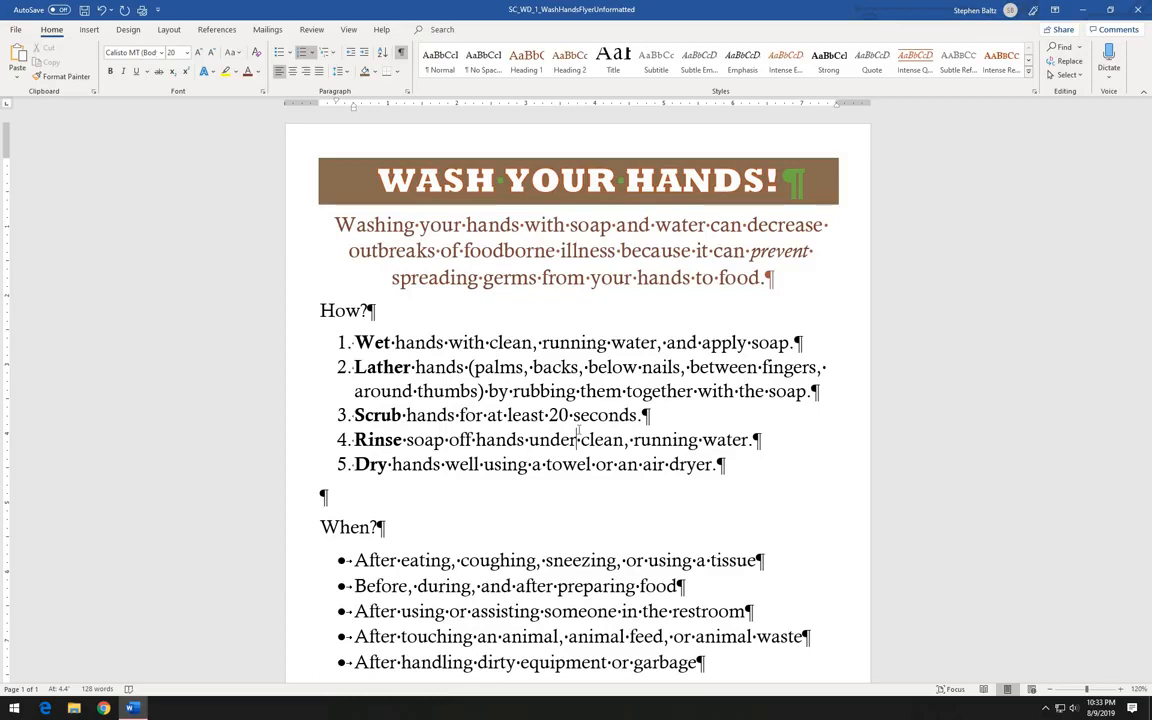
Step: Save the flyer as a new Word document named SC_WD_1_WashHandsFlyerFormatted in the Documents > CPSI1003 folder
left_click(16, 31)
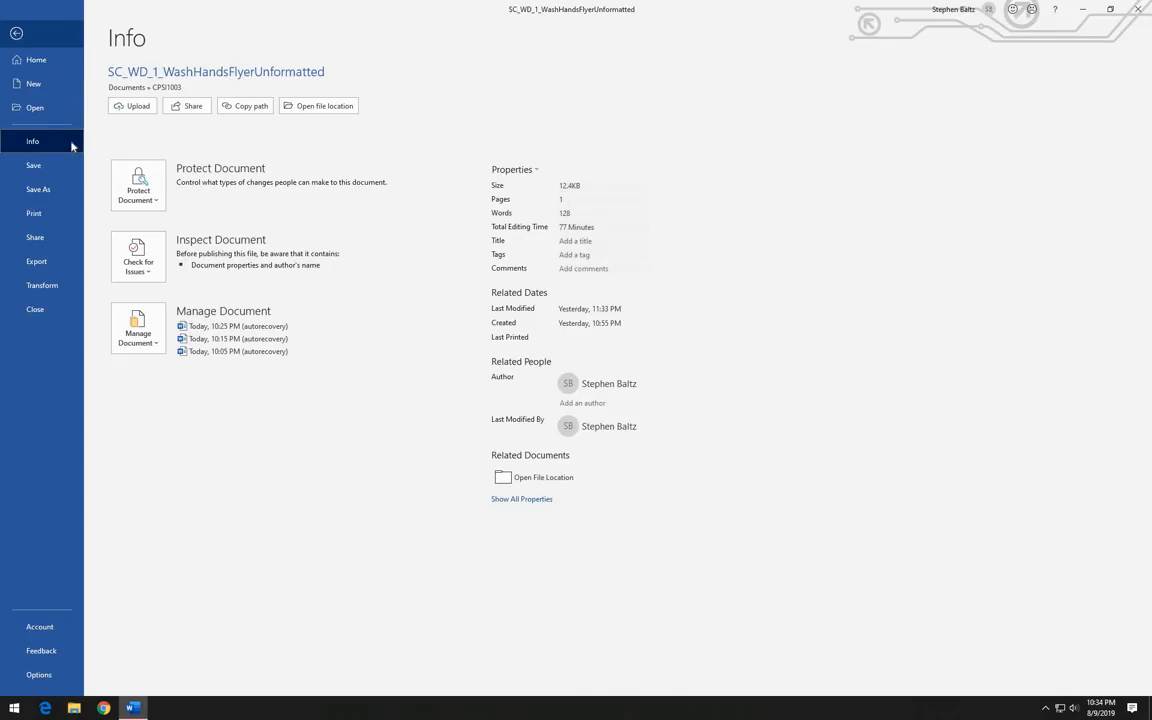
left_click(46, 192)
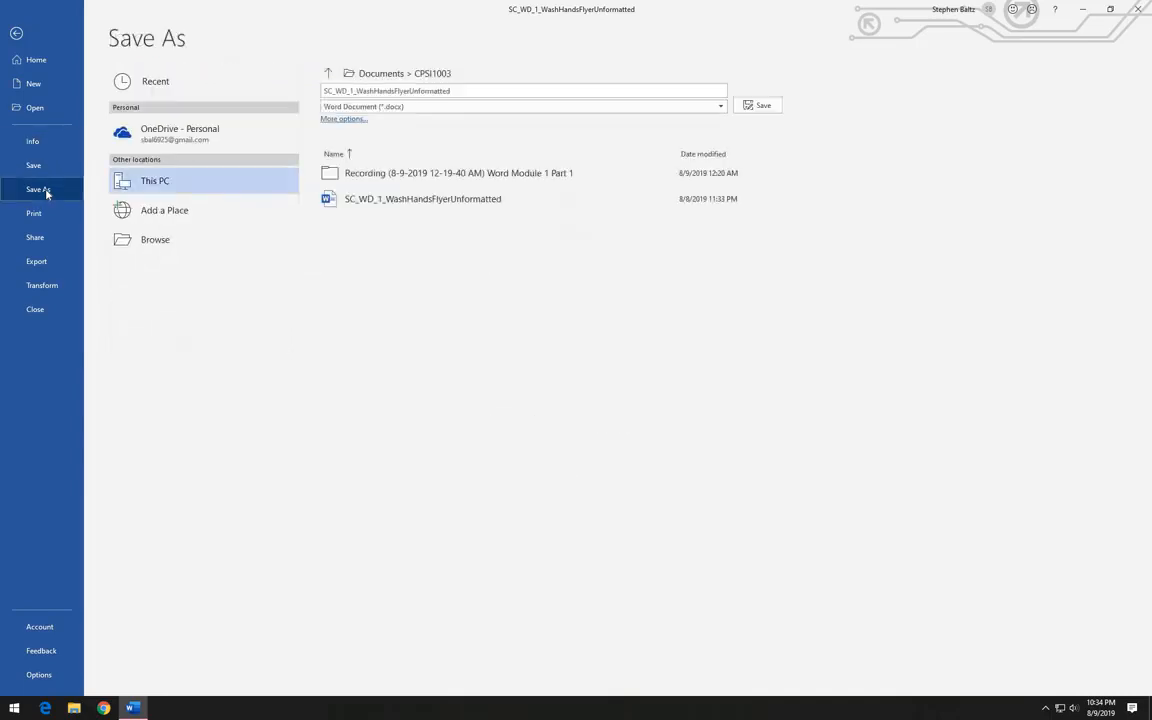
double_click(424, 93)
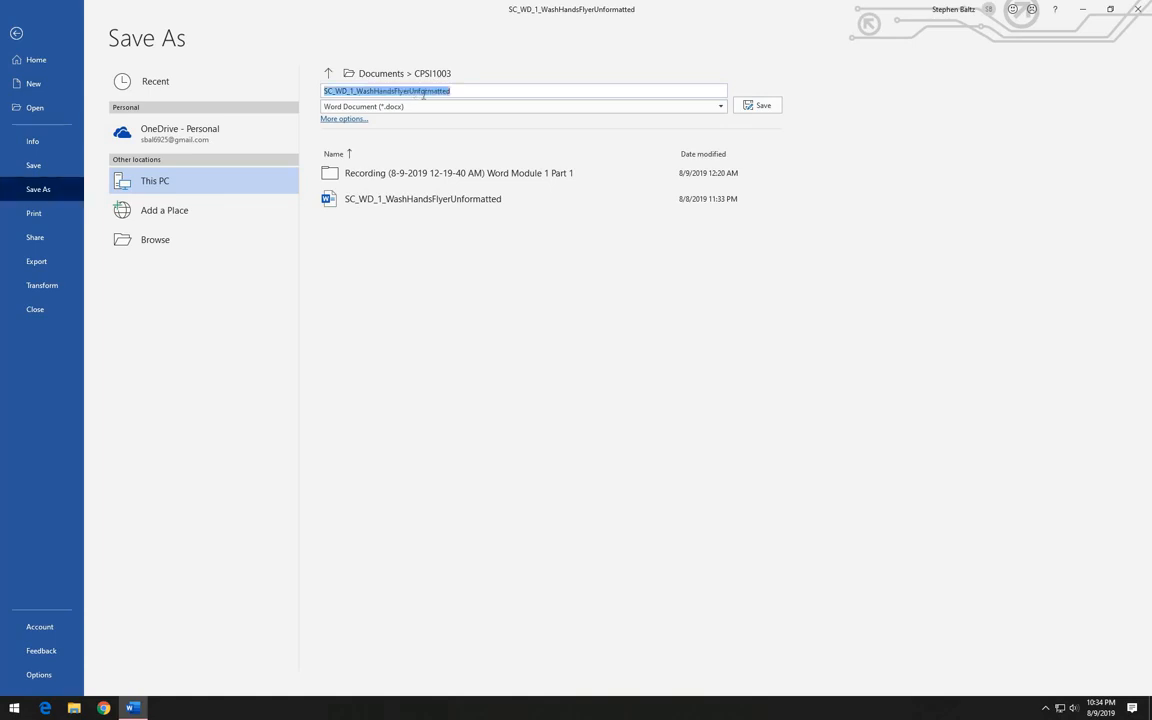
left_click(424, 93)
left_click_drag(410, 93, 457, 94)
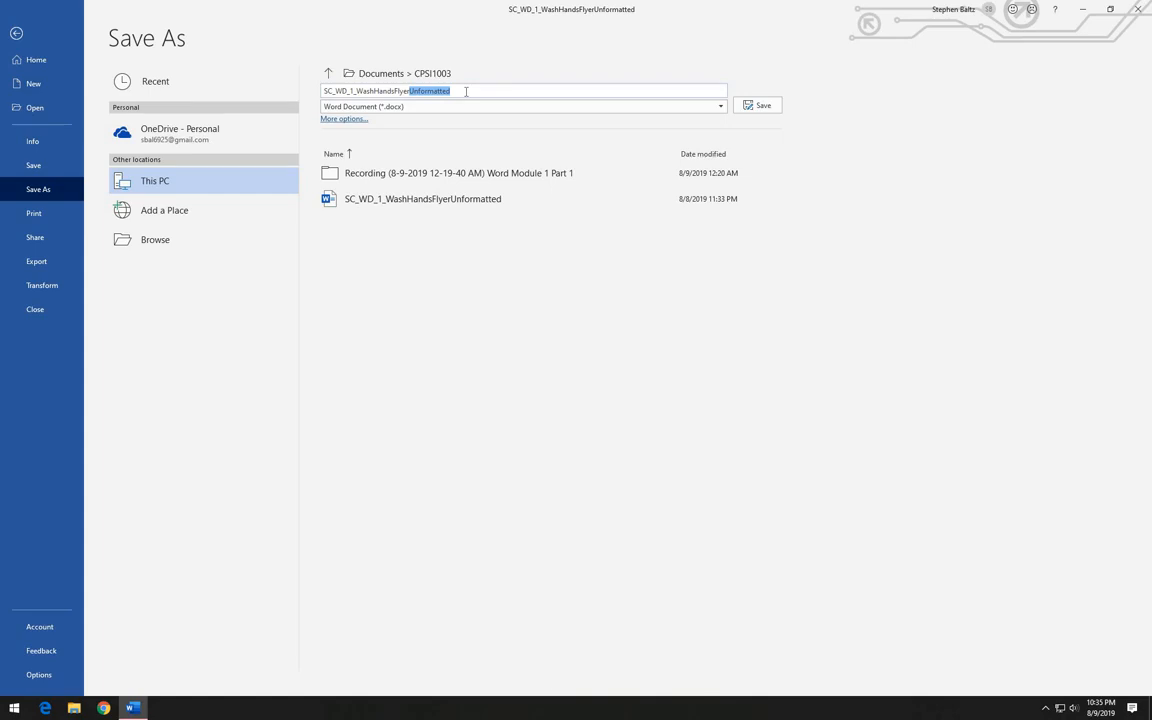
type("Formatted")
left_click(762, 108)
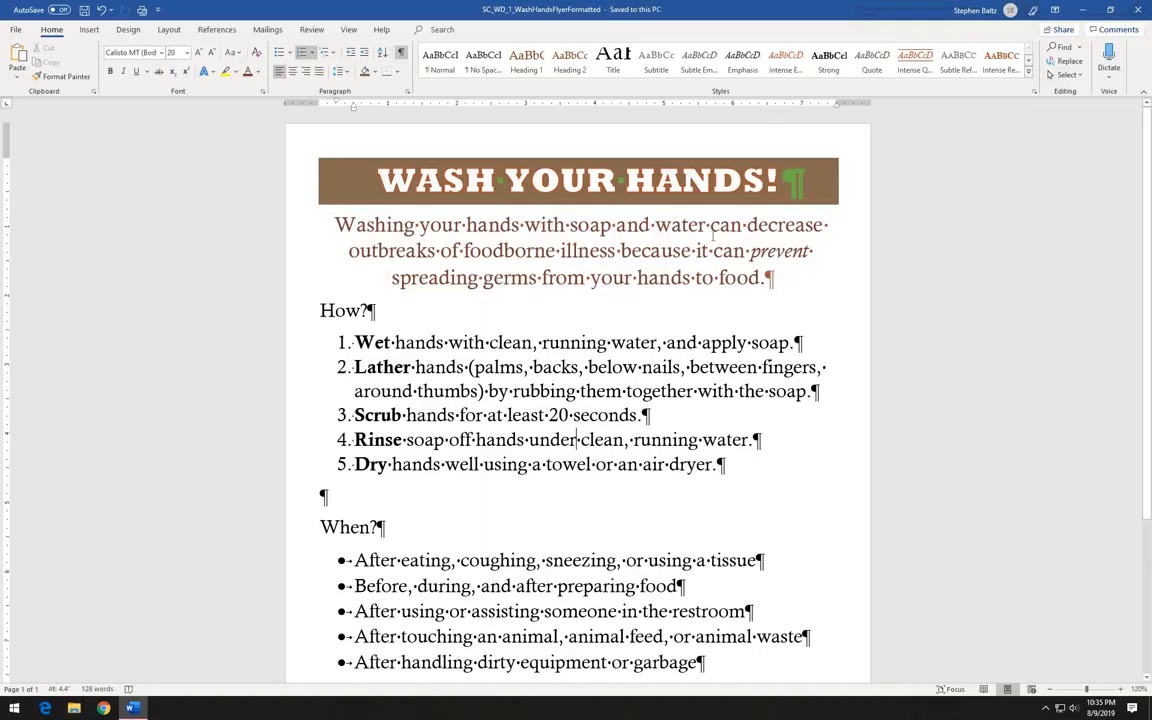